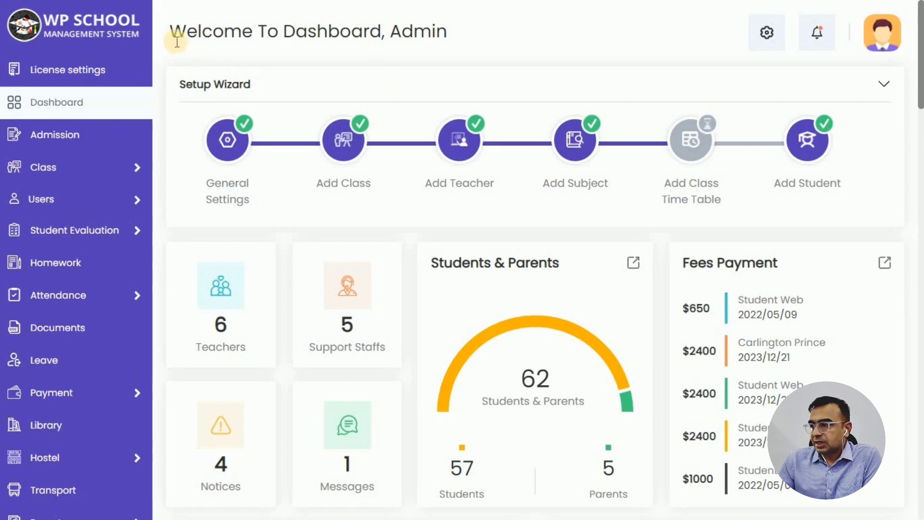
Highlight the dashboard welcome heading, then reveal the Student Evaluation flyout submenu.
drag(168, 35, 467, 42)
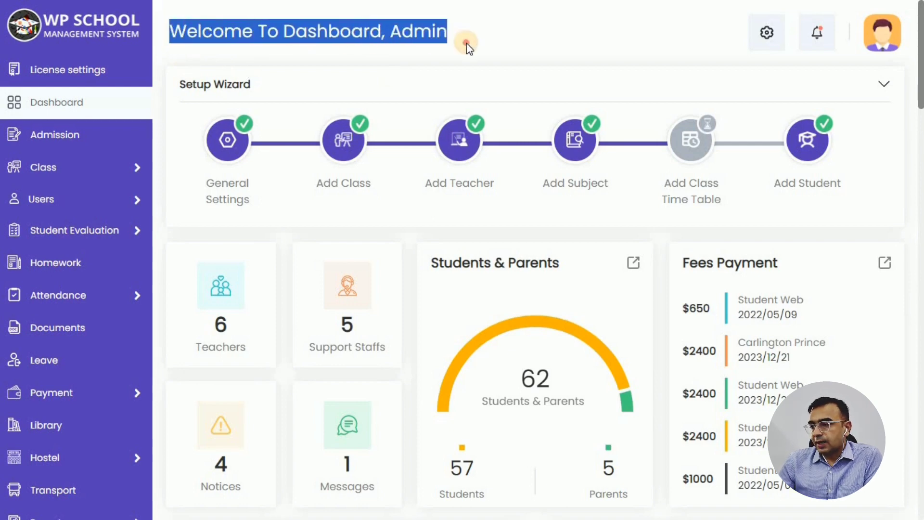
click(467, 43)
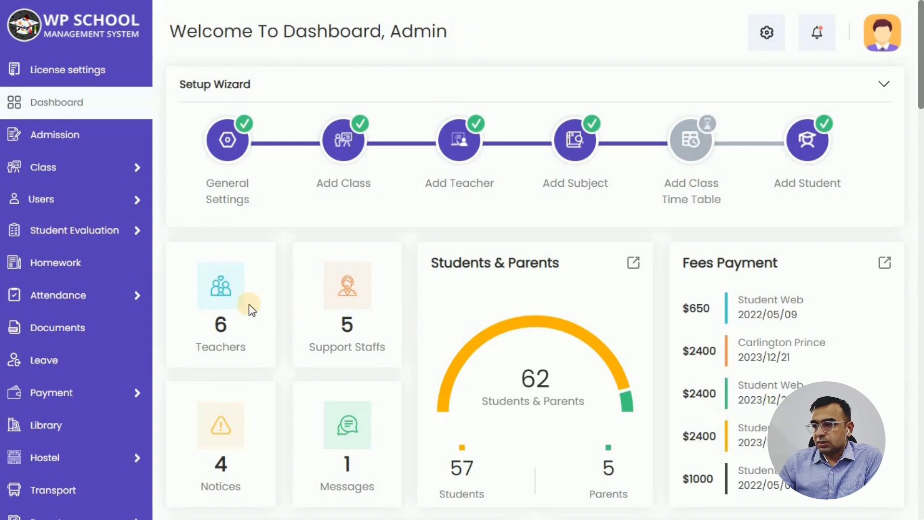
mouse_move(81, 243)
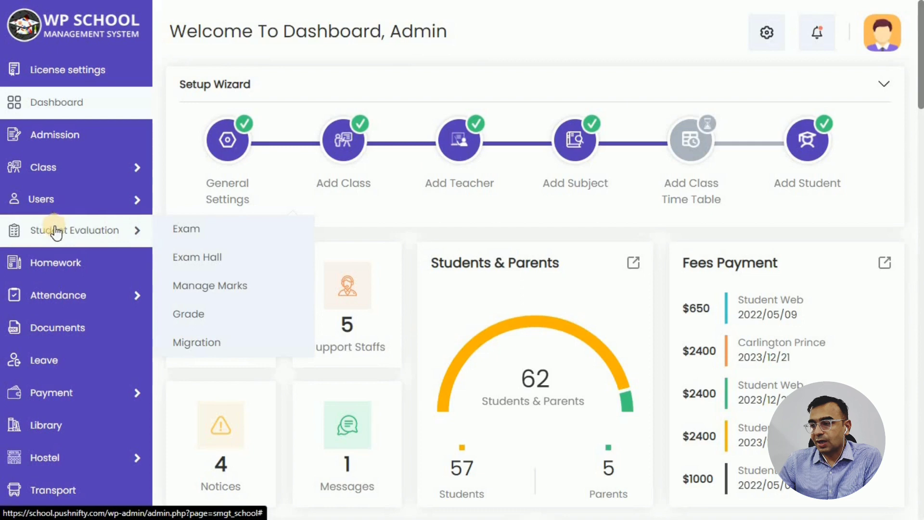
Start a new exam named MidYear Exam for Class 5 in the Mid term.
click(205, 231)
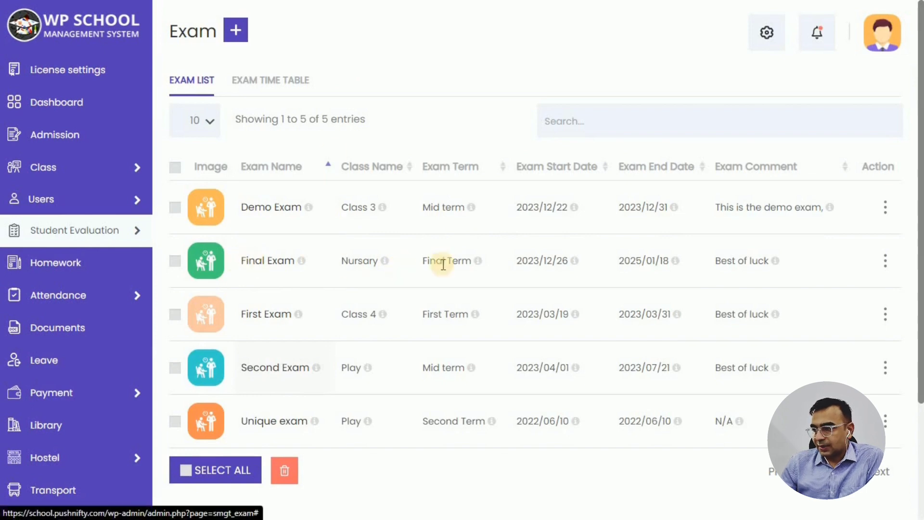
click(237, 29)
click(285, 162)
text(MidYear Exam)
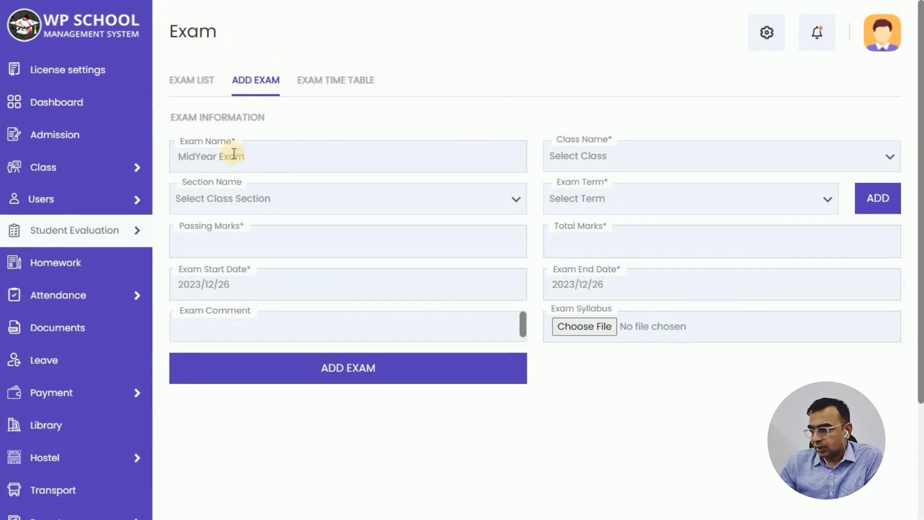
click(633, 162)
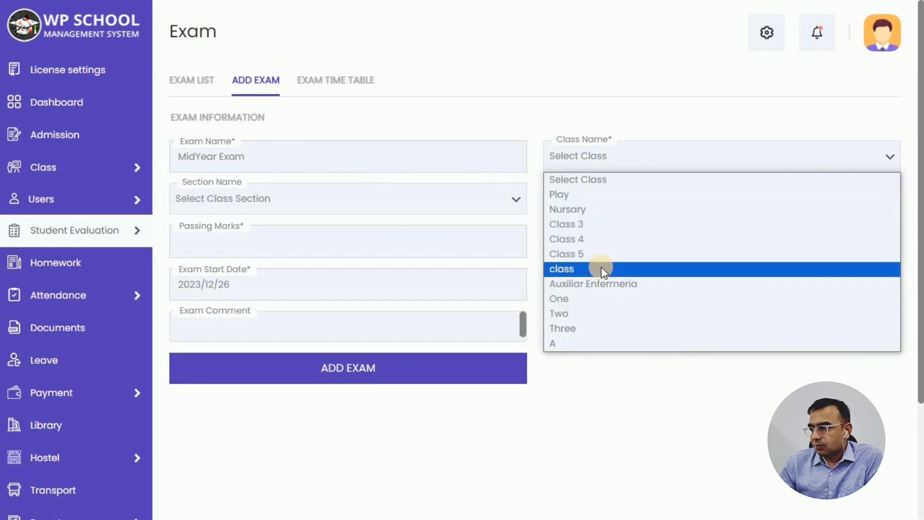
click(597, 254)
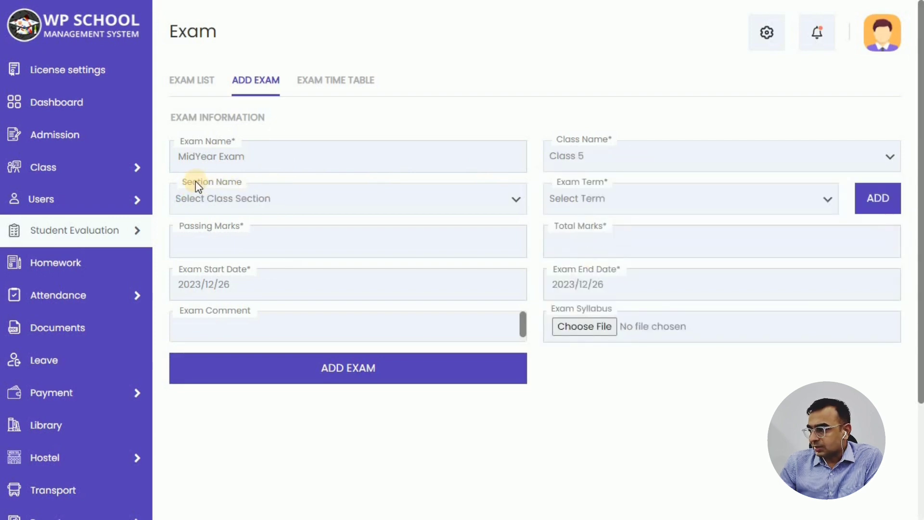
click(309, 197)
click(311, 211)
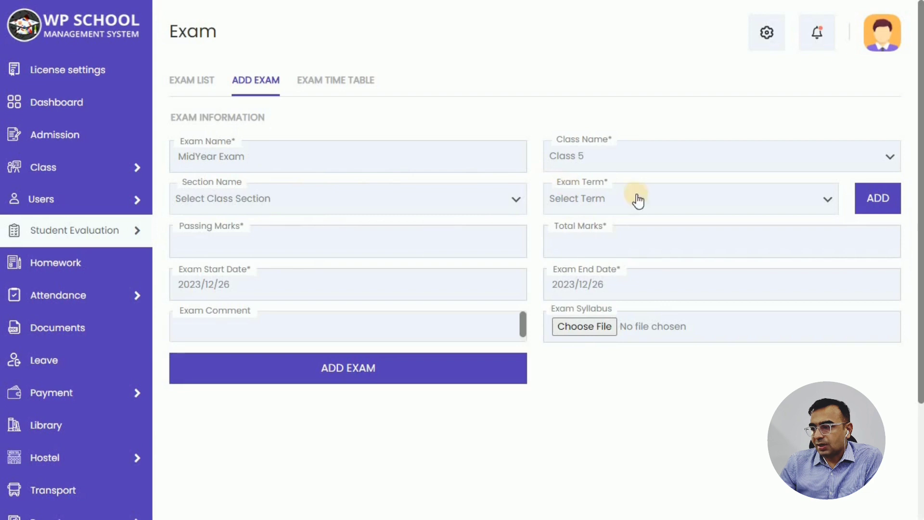
click(605, 199)
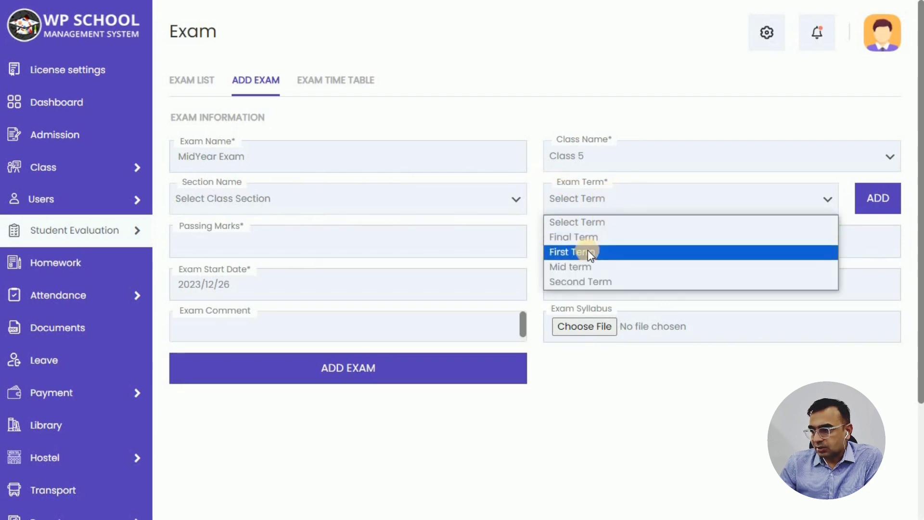
click(584, 265)
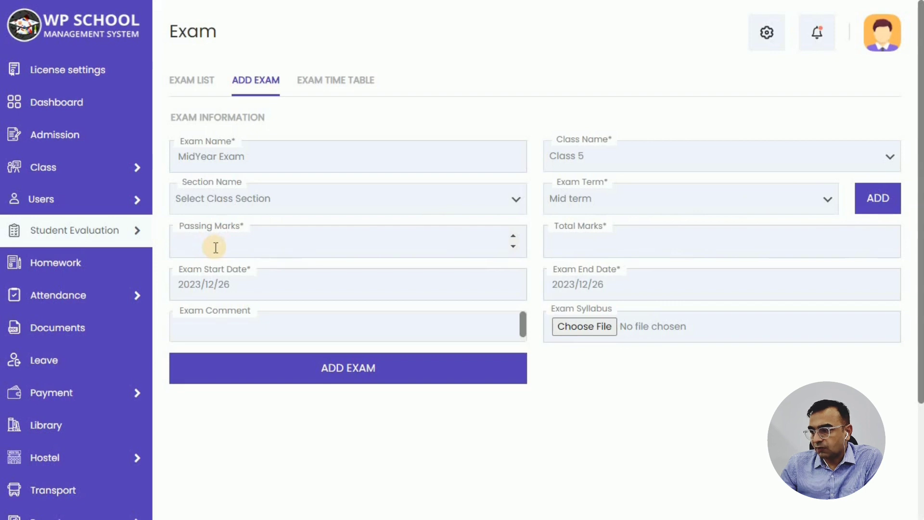
Set 100 total marks with 35 passing, running 2024/01/04 to 2024/01/31.
click(577, 242)
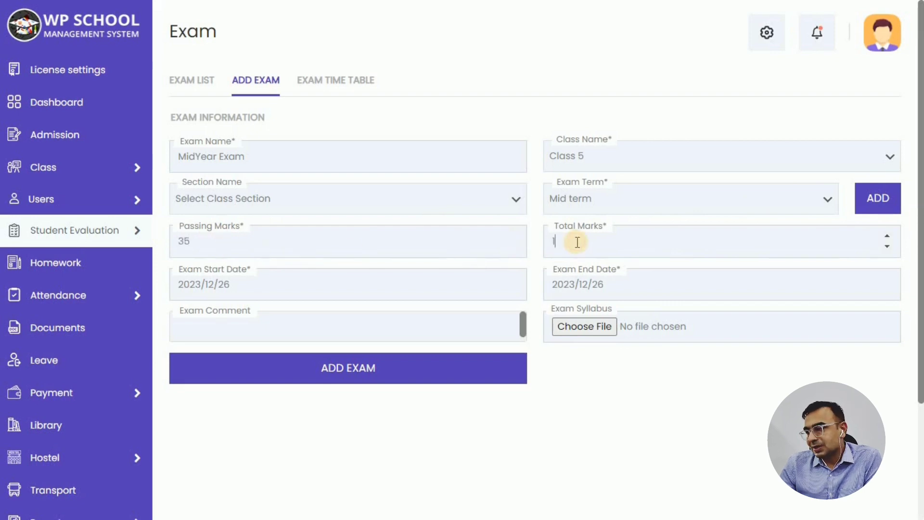
click(255, 285)
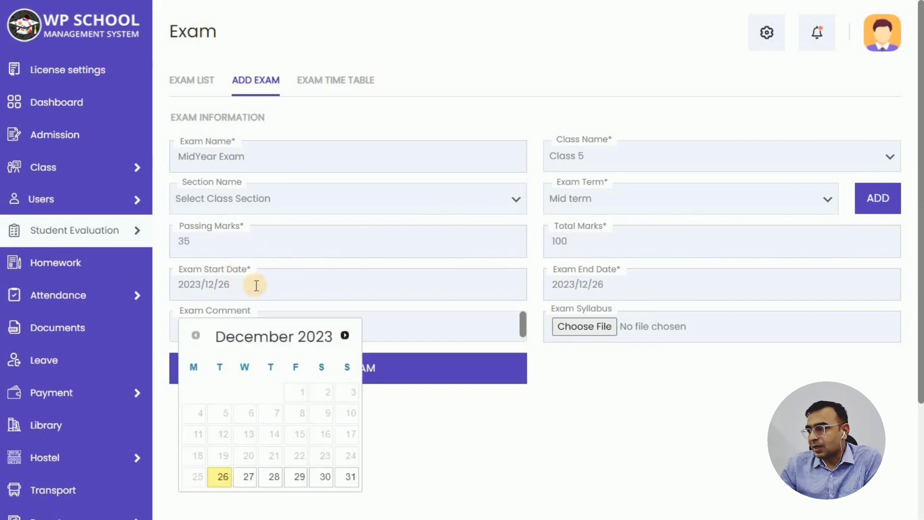
click(345, 335)
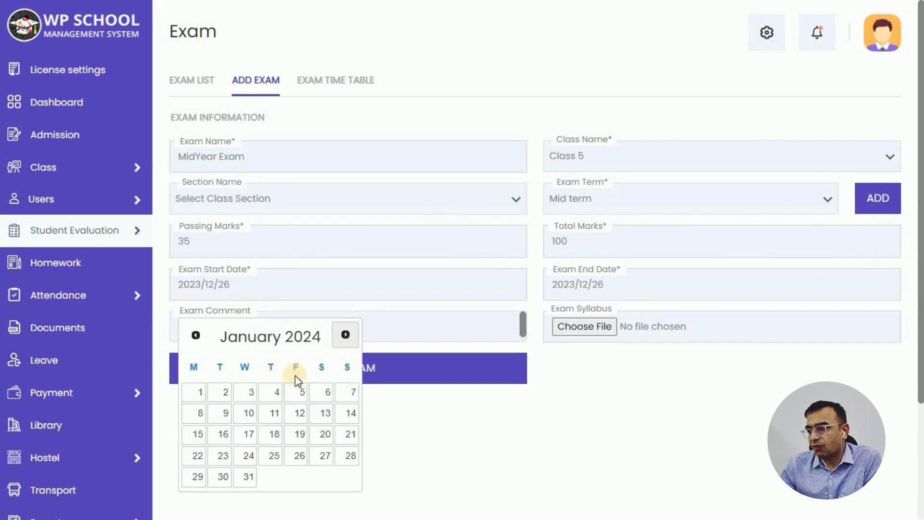
click(273, 398)
click(640, 287)
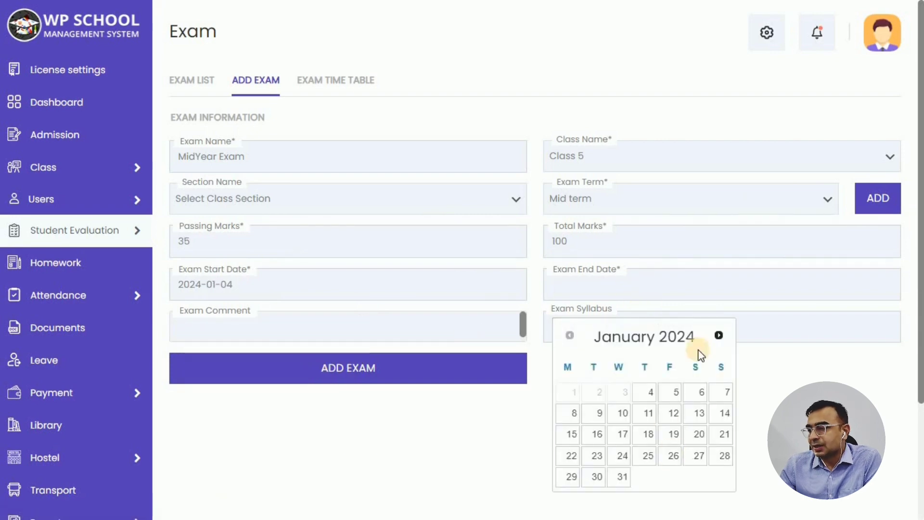
click(619, 476)
Add a 'Best of Luck' comment for the mid-year exam and save it.
click(218, 326)
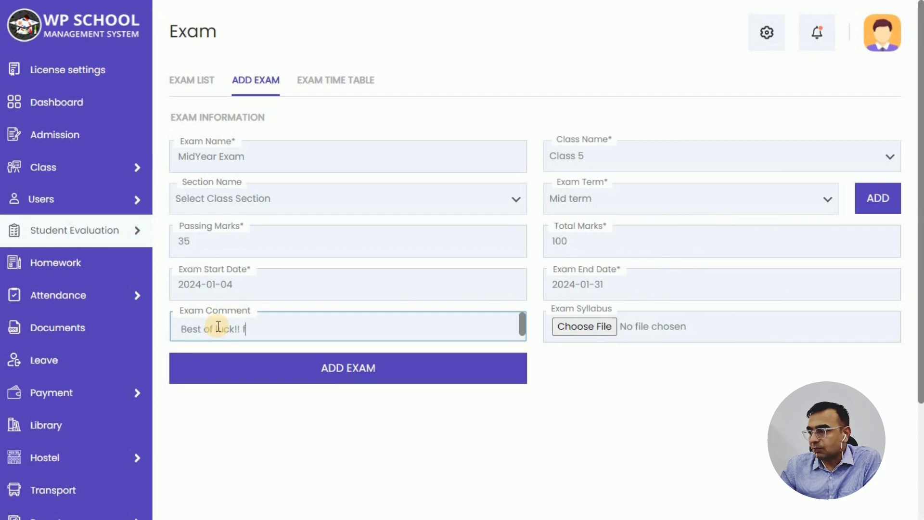
text(Best of Luck!! for Mid year exam)
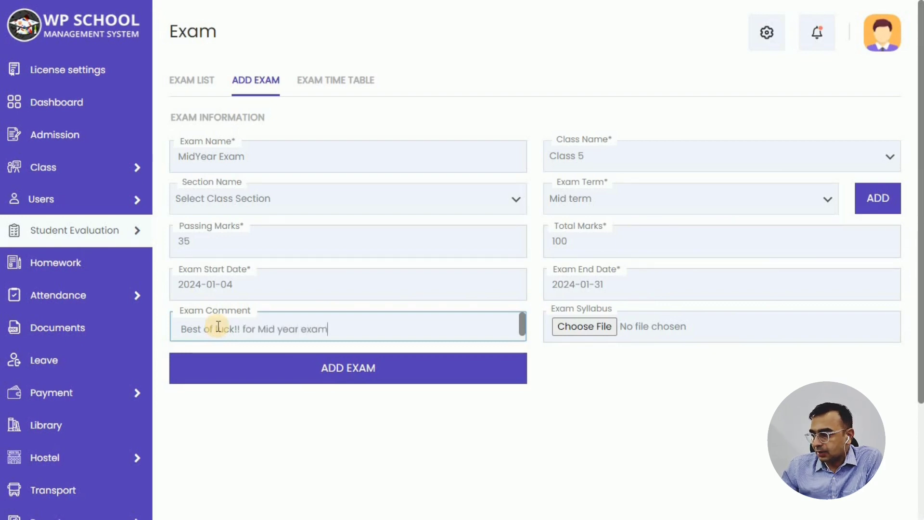
key(BackSpace)
key(BackSpace)
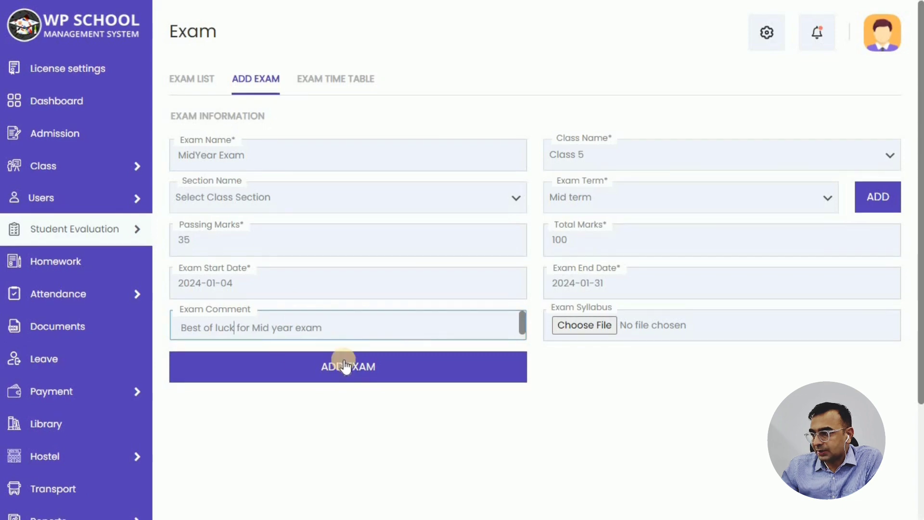
text(,)
click(345, 364)
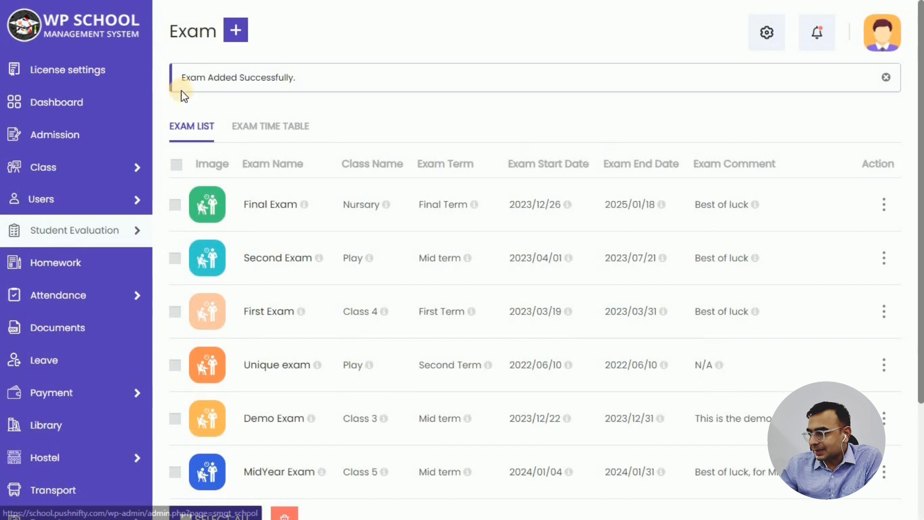
drag(181, 77, 383, 125)
click(374, 124)
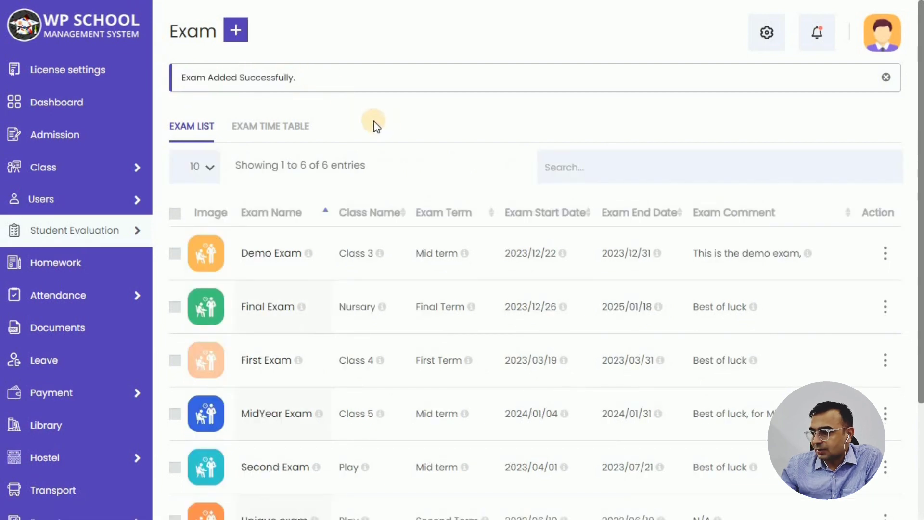
scroll(245, 359, down, 2)
drag(244, 359, 857, 355)
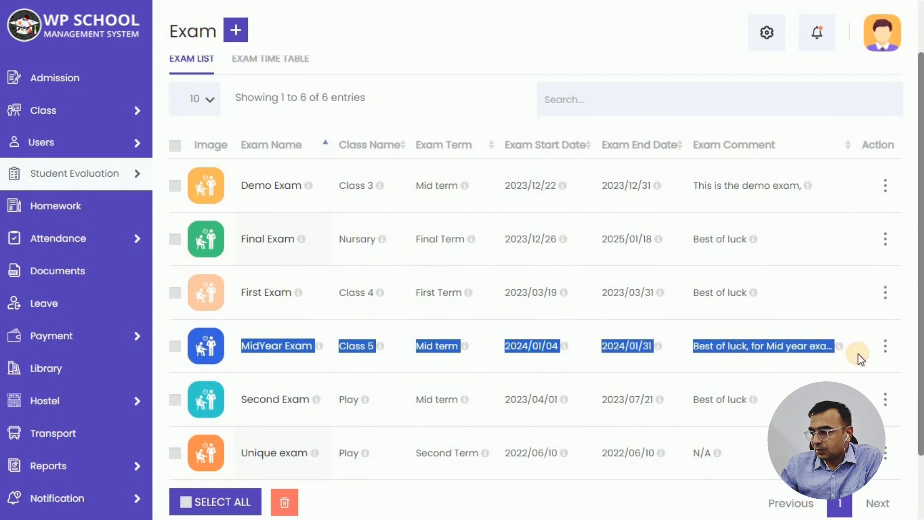
click(265, 346)
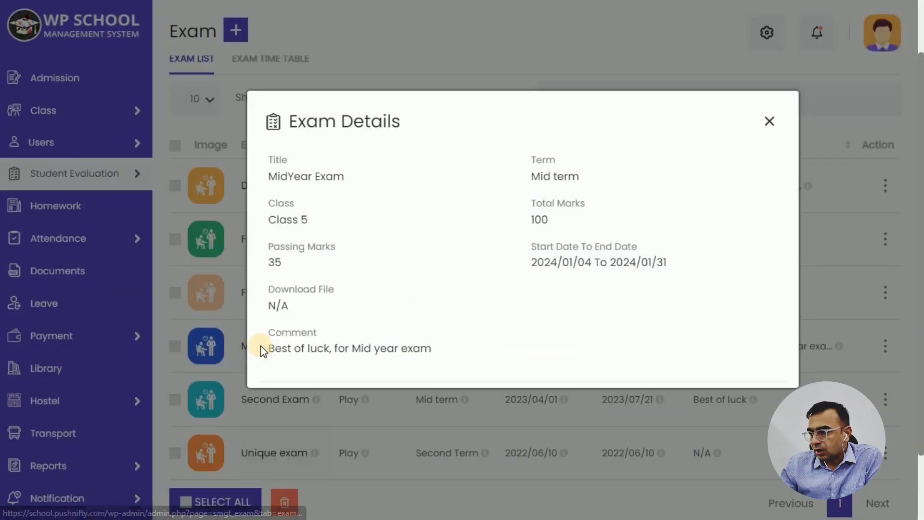
double_click(270, 262)
double_click(277, 305)
triple_click(362, 349)
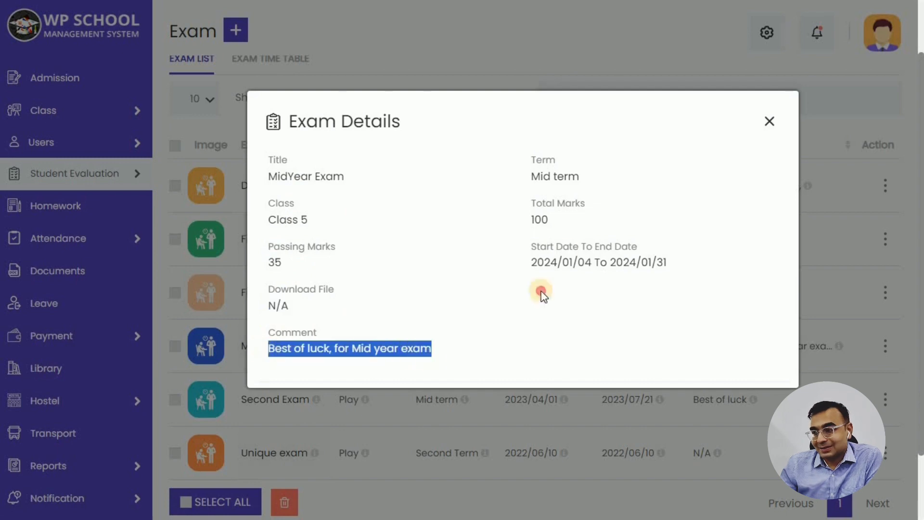
triple_click(530, 176)
double_click(533, 218)
drag(531, 262, 684, 265)
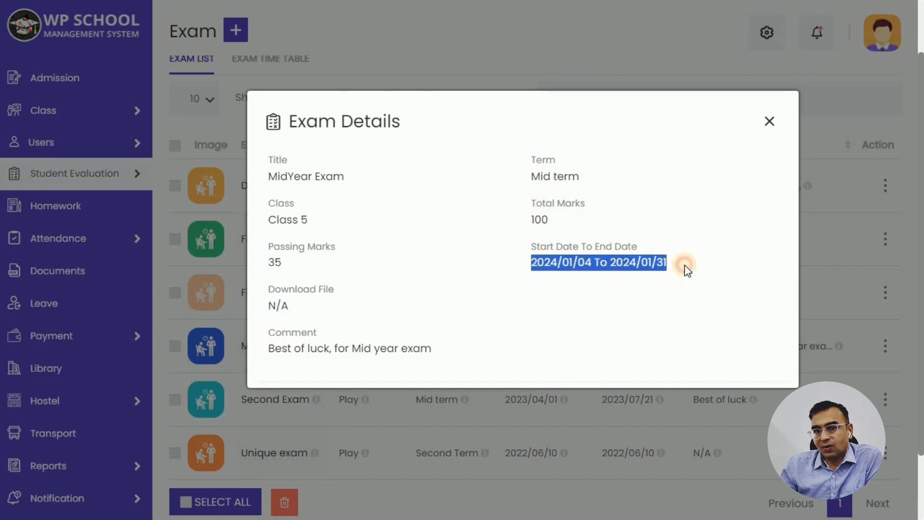
click(770, 121)
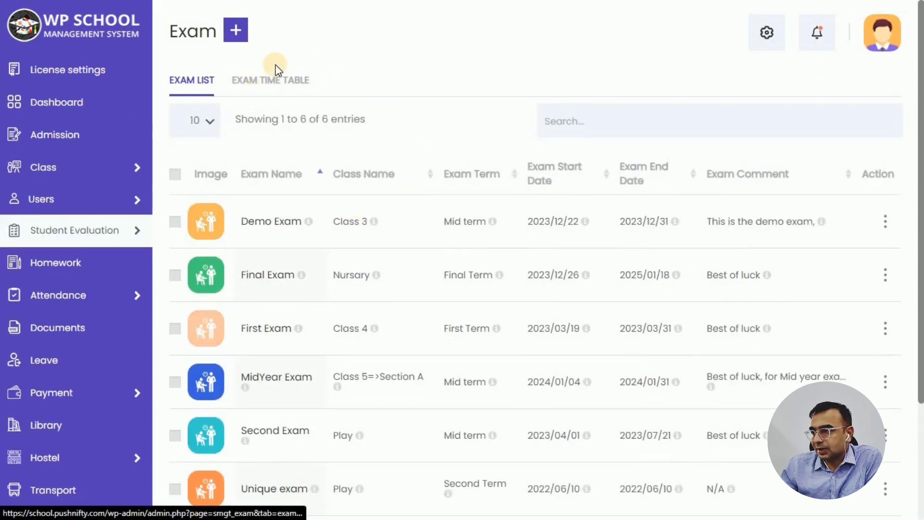
Load the timetable for MidYear Exam (Class 5, Section A), subject Ethical Hacking (007).
click(294, 87)
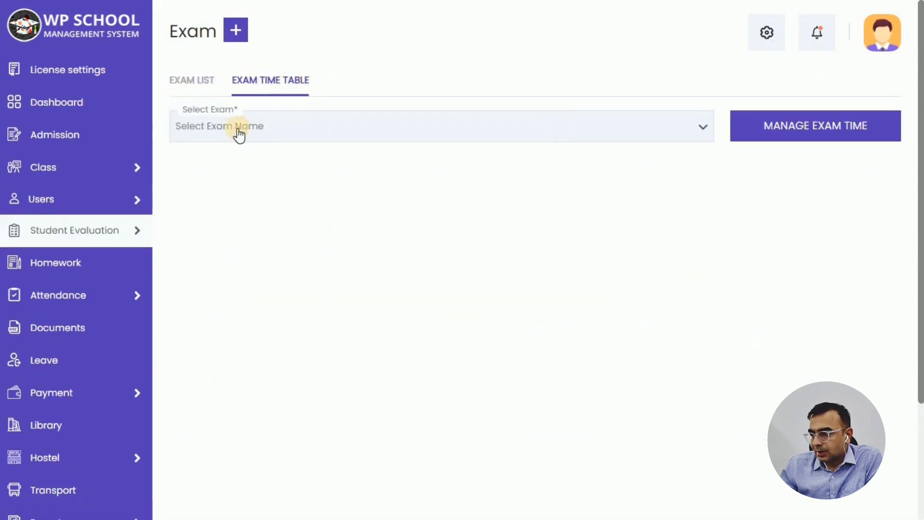
click(238, 130)
click(246, 239)
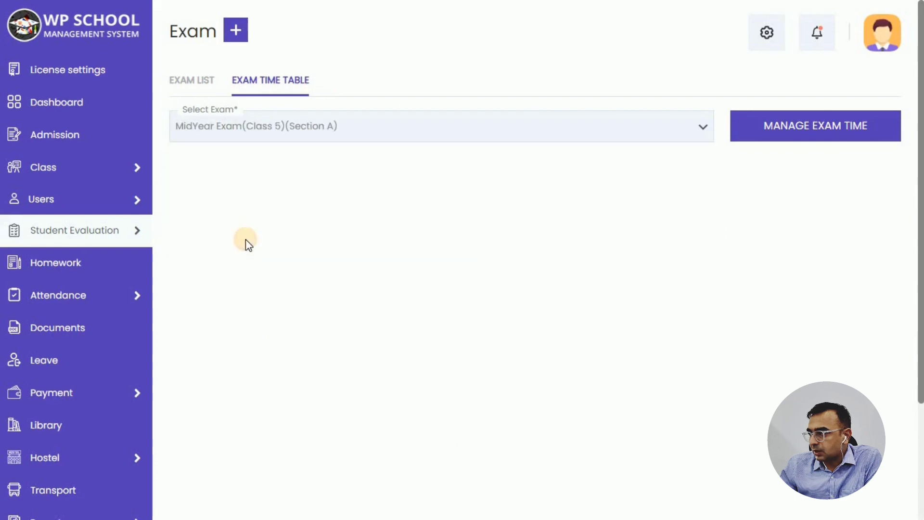
click(795, 131)
double_click(363, 217)
double_click(486, 219)
double_click(597, 217)
click(588, 252)
double_click(206, 311)
triple_click(330, 311)
Keep the 2024/01/05, 12:05 PM to 3:05 PM slot and save the timetable.
click(413, 310)
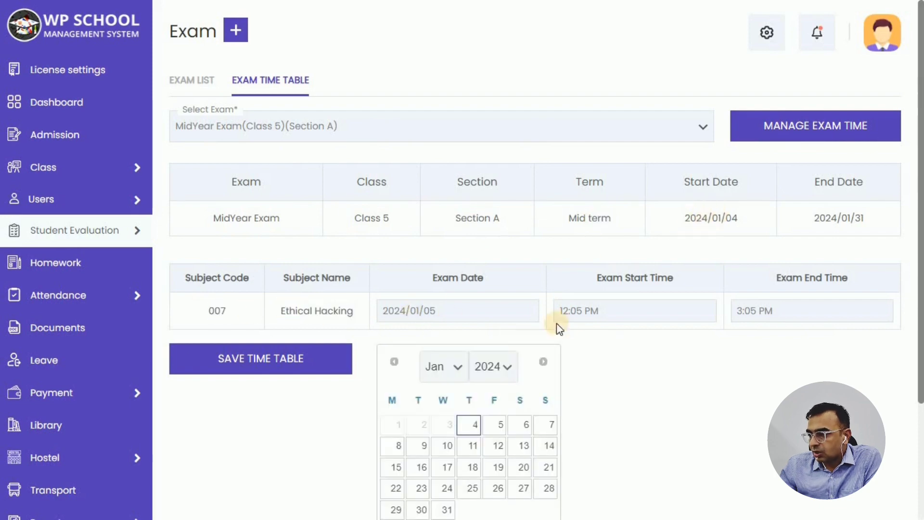
click(603, 316)
click(488, 422)
click(440, 301)
scroll(462, 347, down, 2)
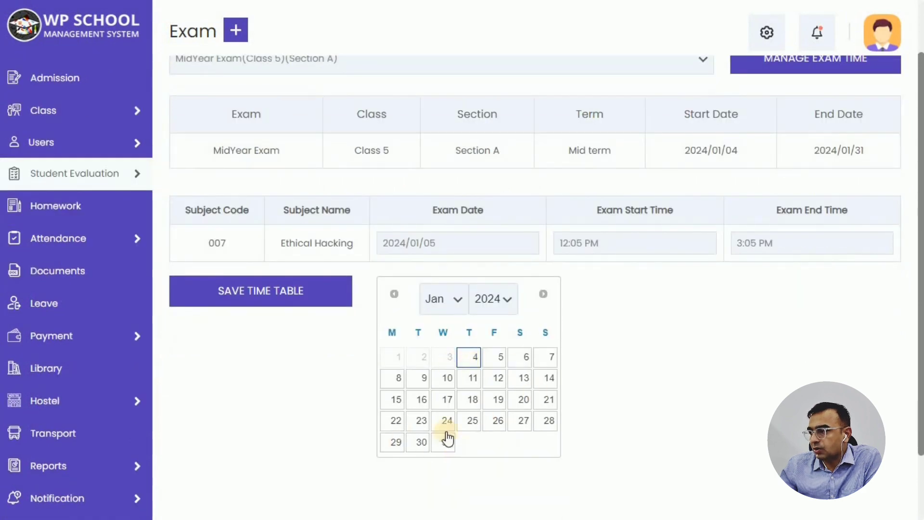
click(613, 240)
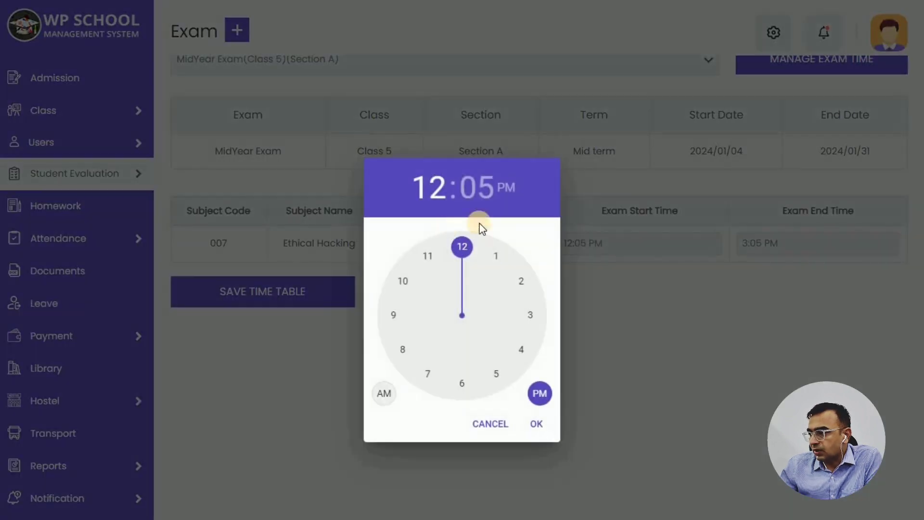
click(462, 383)
click(427, 377)
click(492, 423)
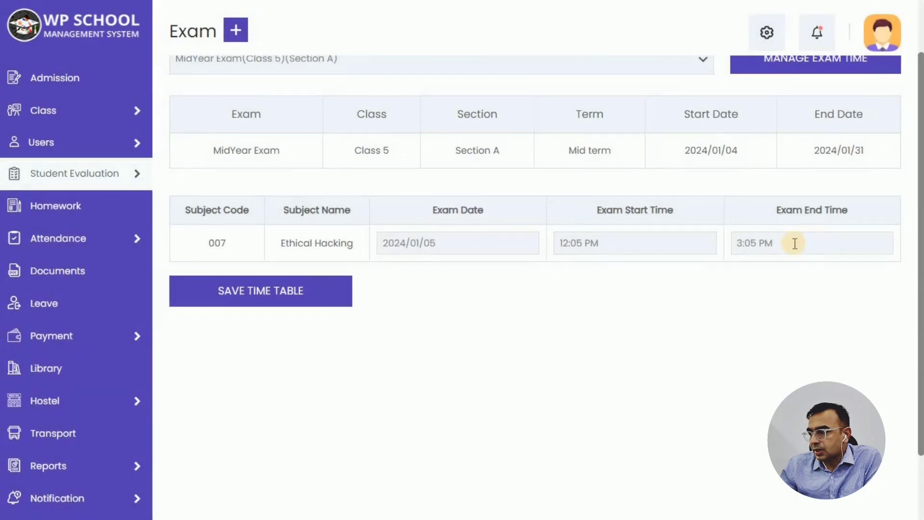
triple_click(780, 209)
click(258, 303)
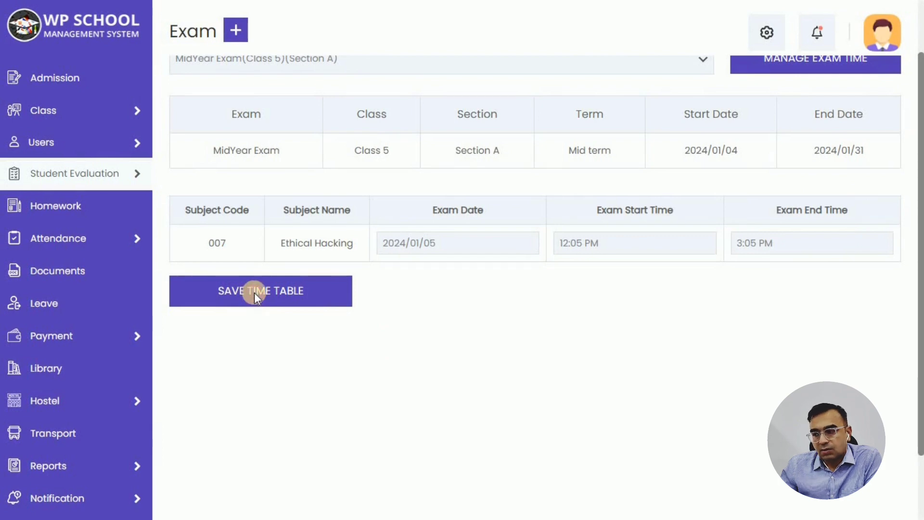
click(255, 292)
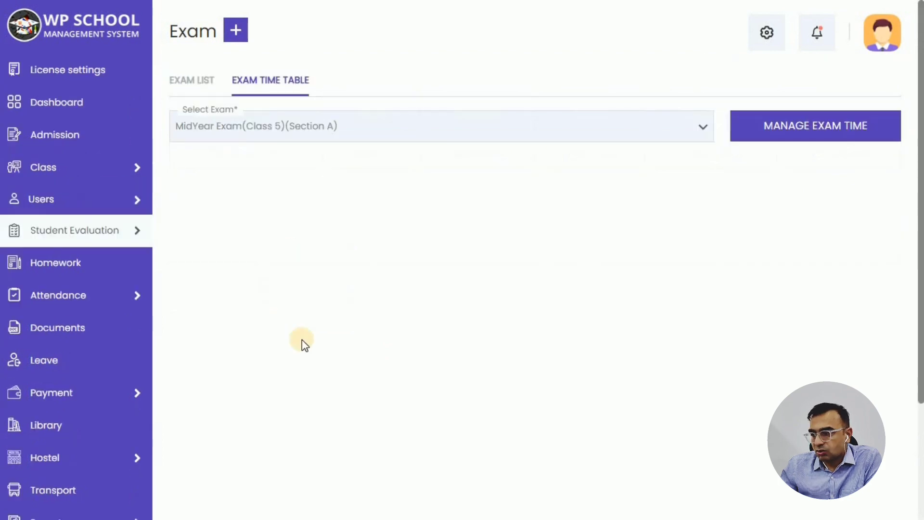
Return to the dashboard, then go to the Exam Hall list under Student Evaluation.
click(79, 104)
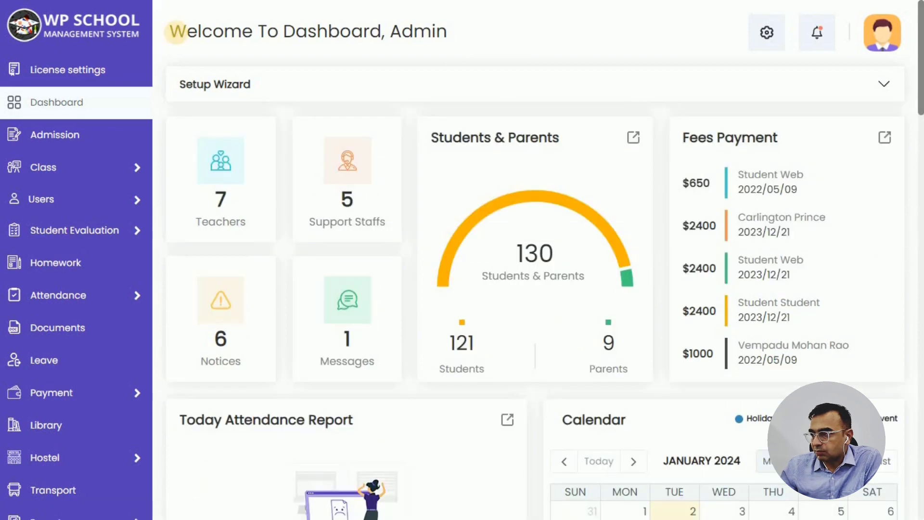
drag(174, 32, 464, 30)
mouse_move(87, 212)
mouse_move(84, 230)
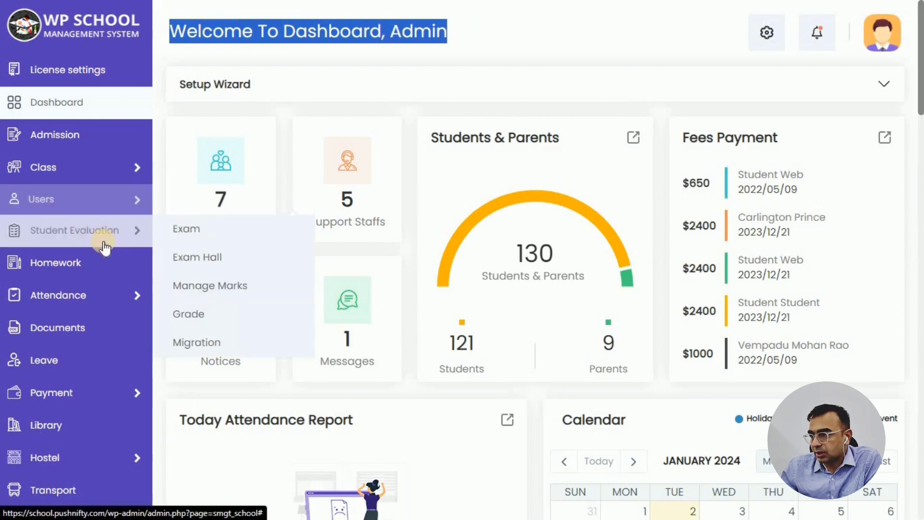
click(221, 261)
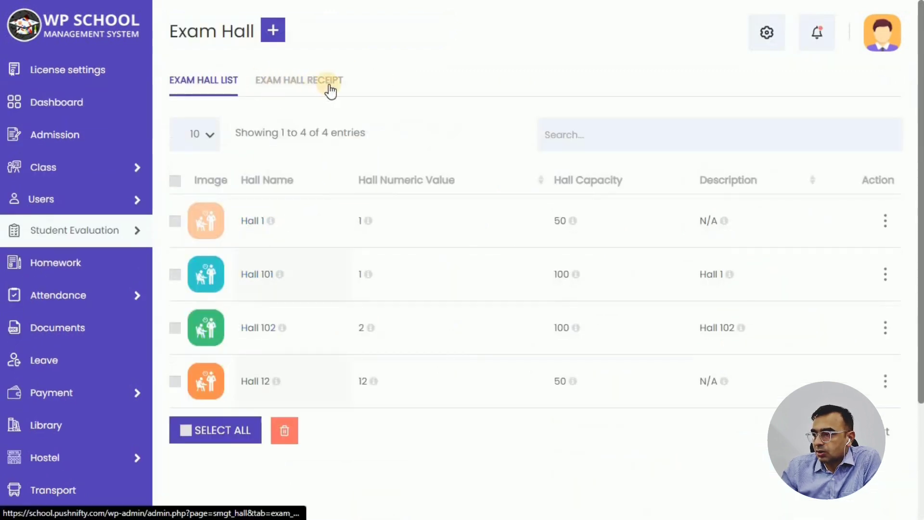
Load the hall receipt for MidYear Exam (Class 5, Section A) and choose Hall 102.
click(284, 87)
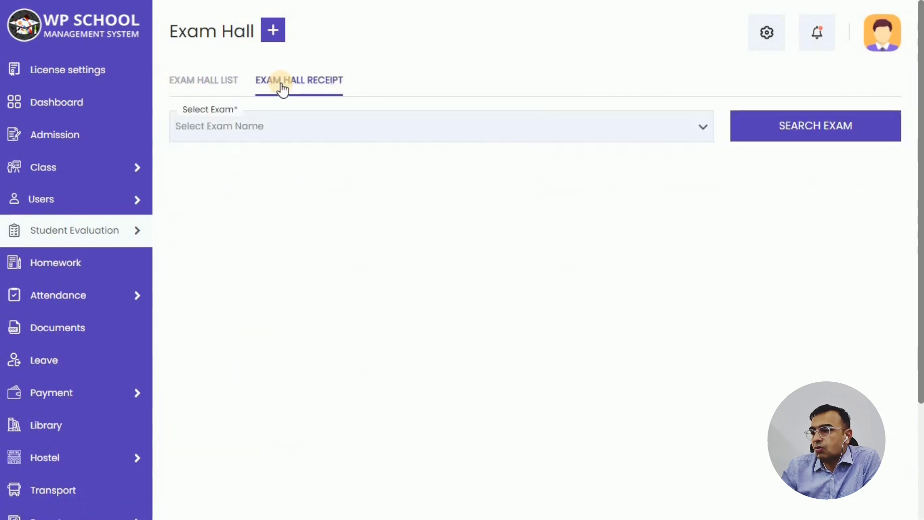
click(294, 129)
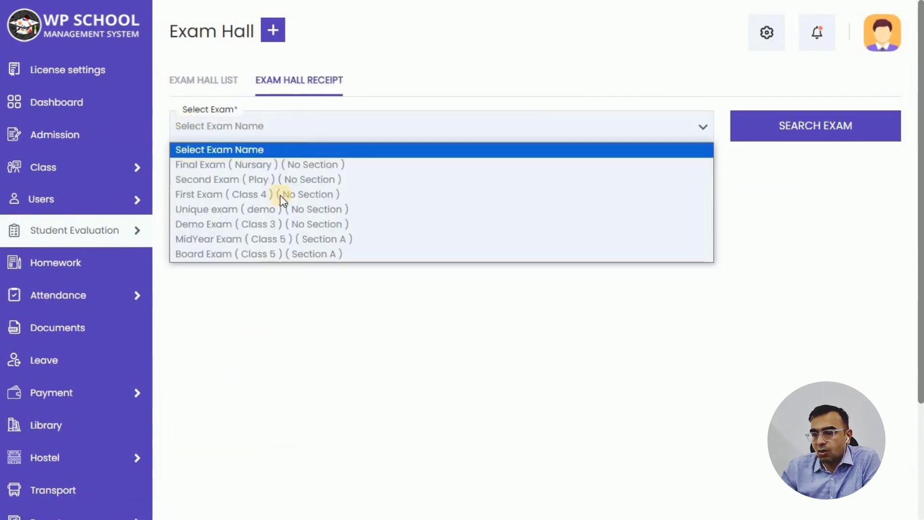
click(262, 241)
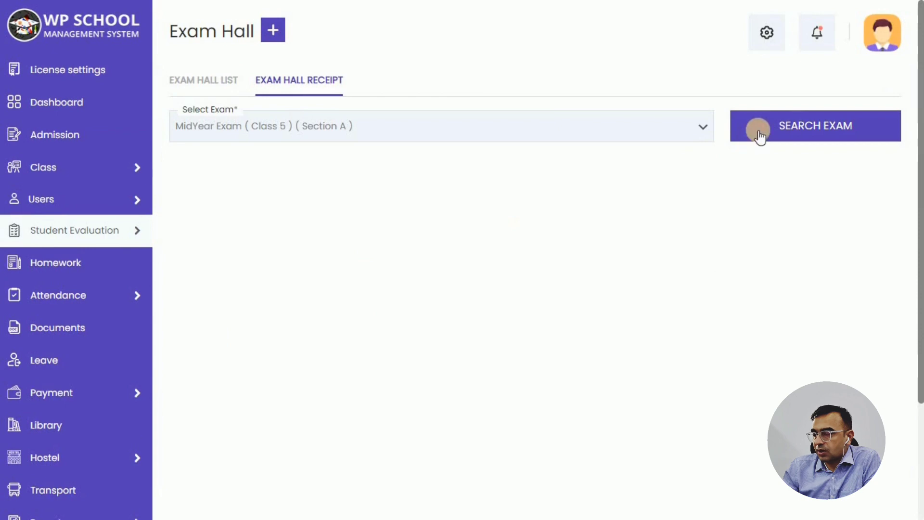
click(780, 127)
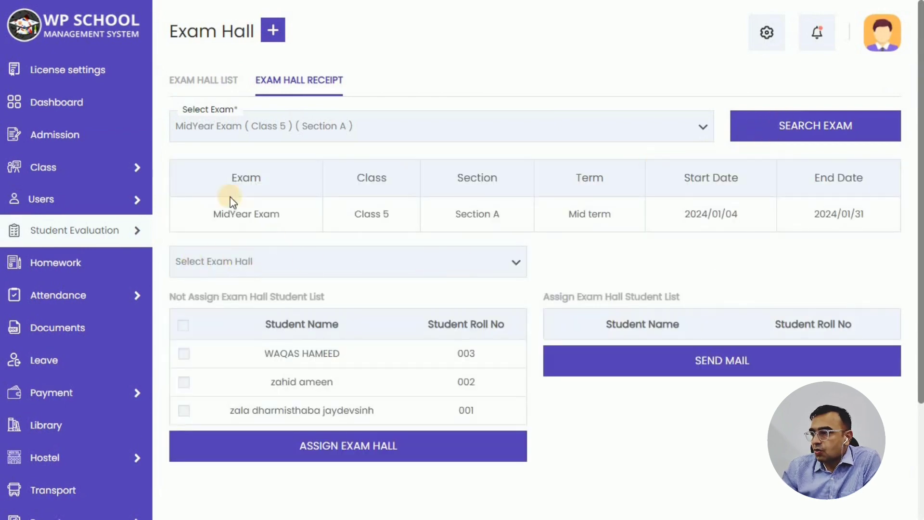
click(342, 249)
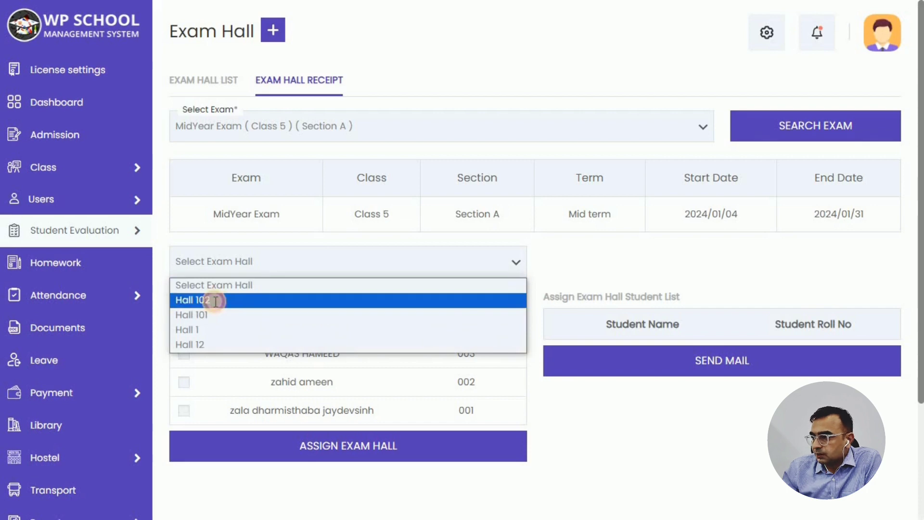
click(215, 301)
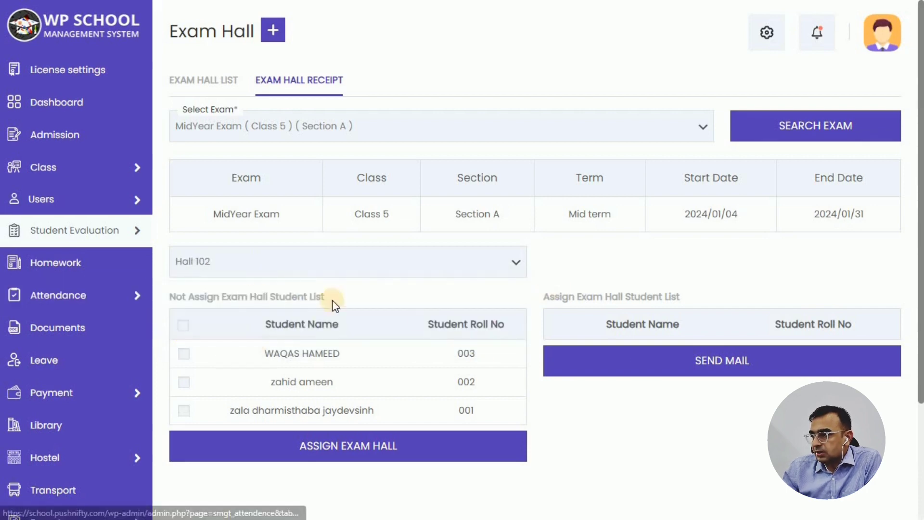
Tick two of the three students and assign them to Hall 102.
triple_click(243, 297)
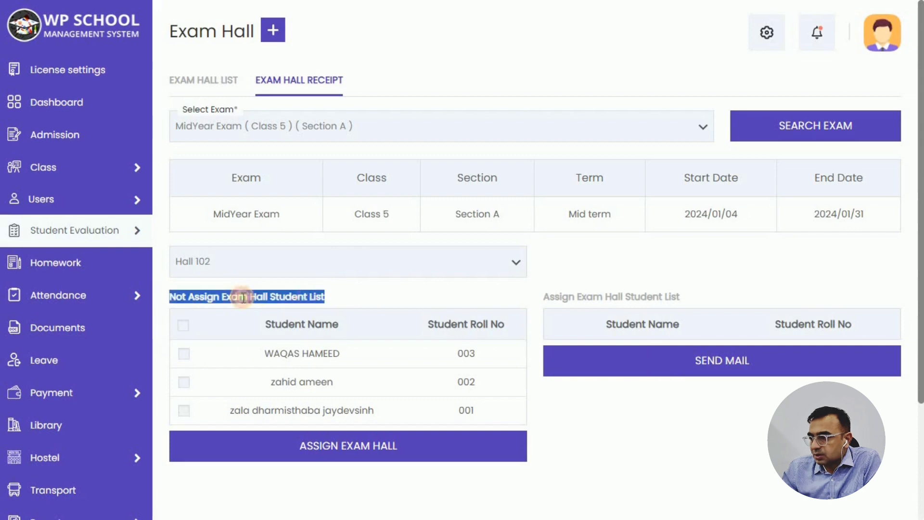
triple_click(592, 295)
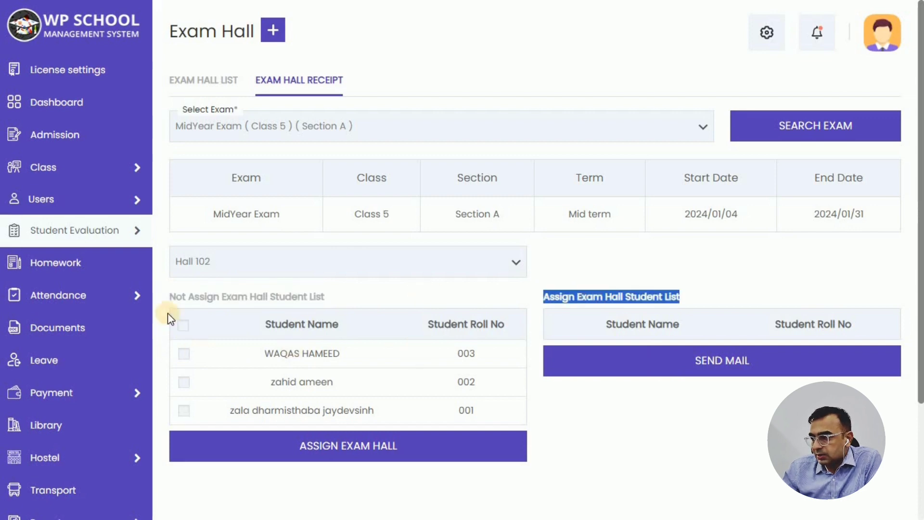
click(182, 325)
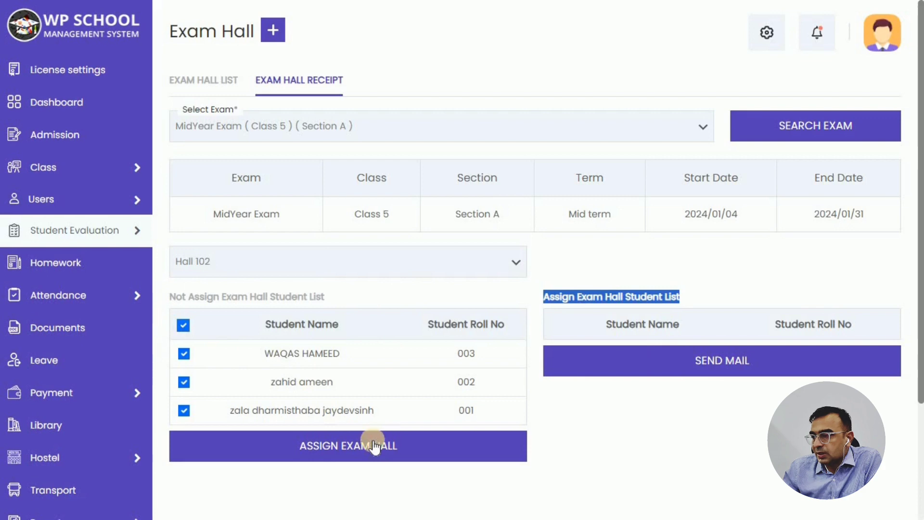
click(183, 326)
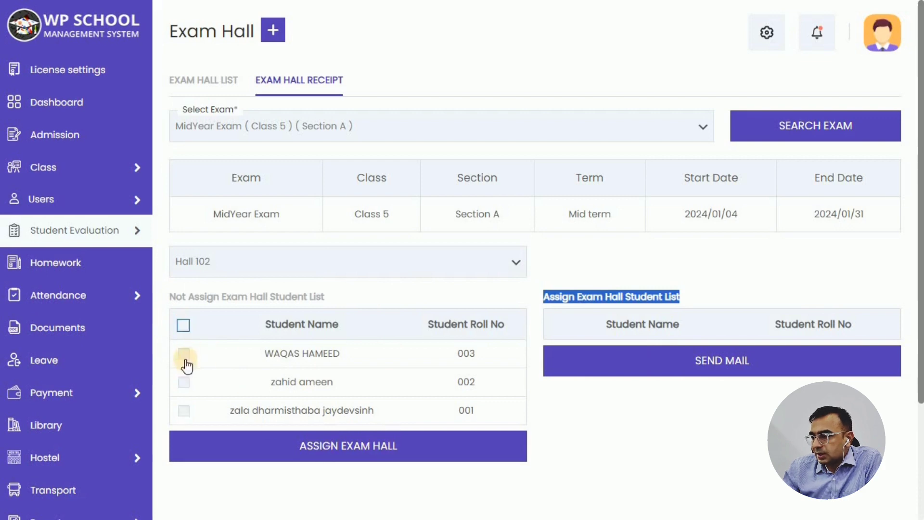
click(184, 383)
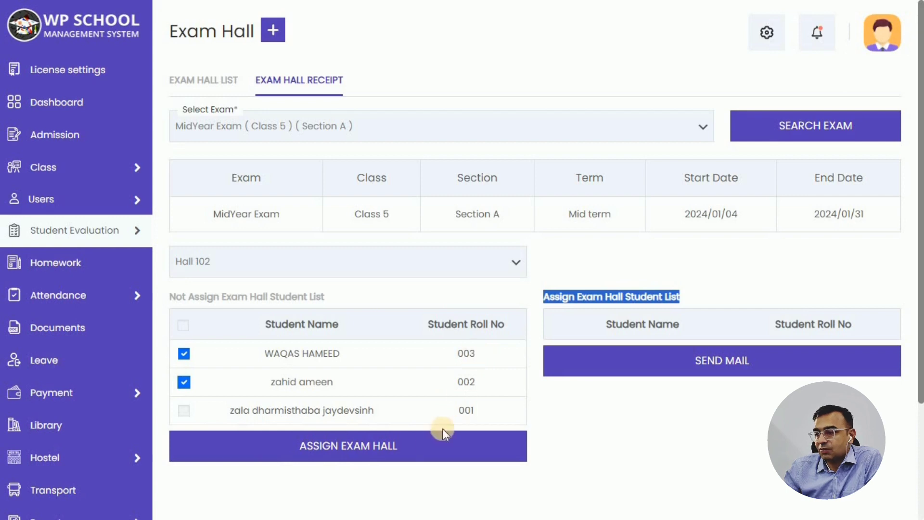
click(394, 450)
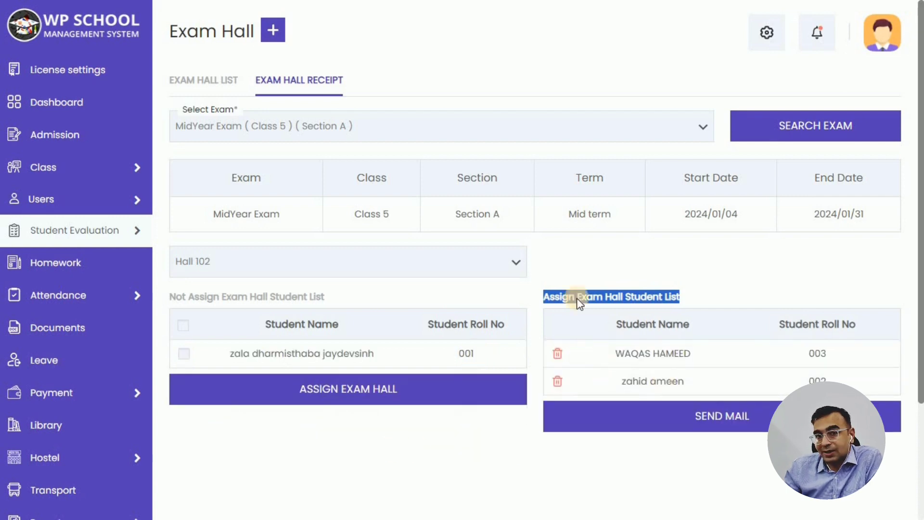
Review the two students now listed as assigned to Hall 102.
click(667, 276)
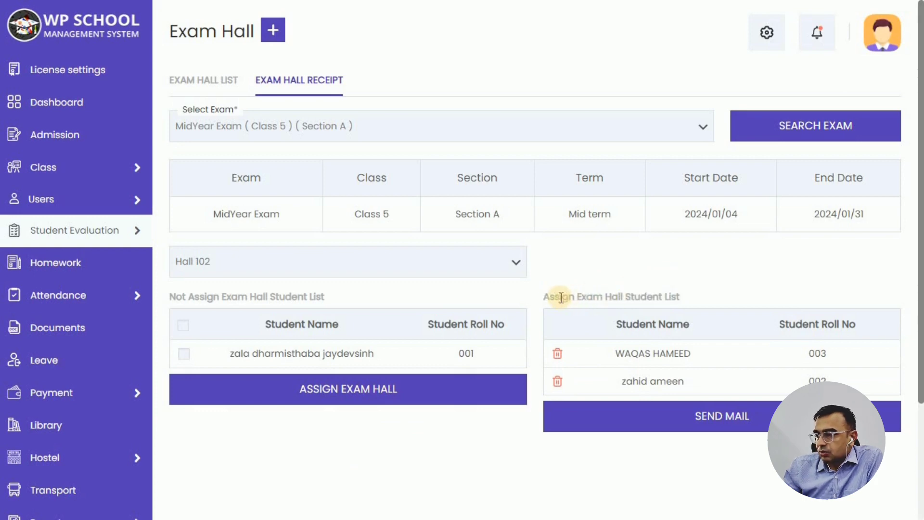
drag(537, 303, 576, 297)
drag(633, 298, 716, 289)
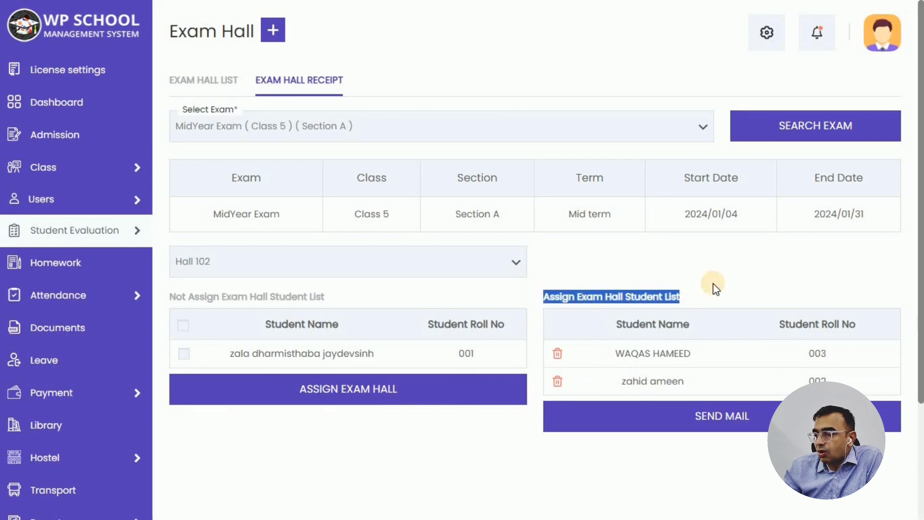
click(628, 354)
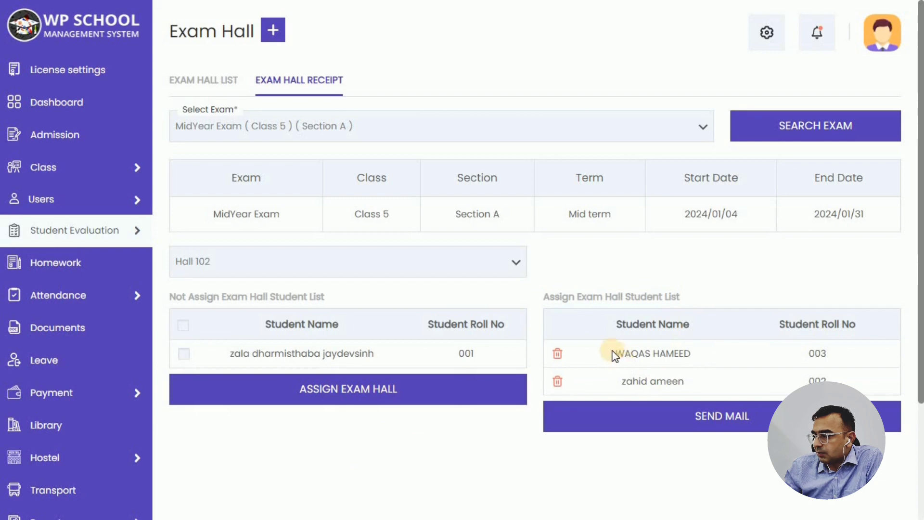
drag(613, 356, 692, 354)
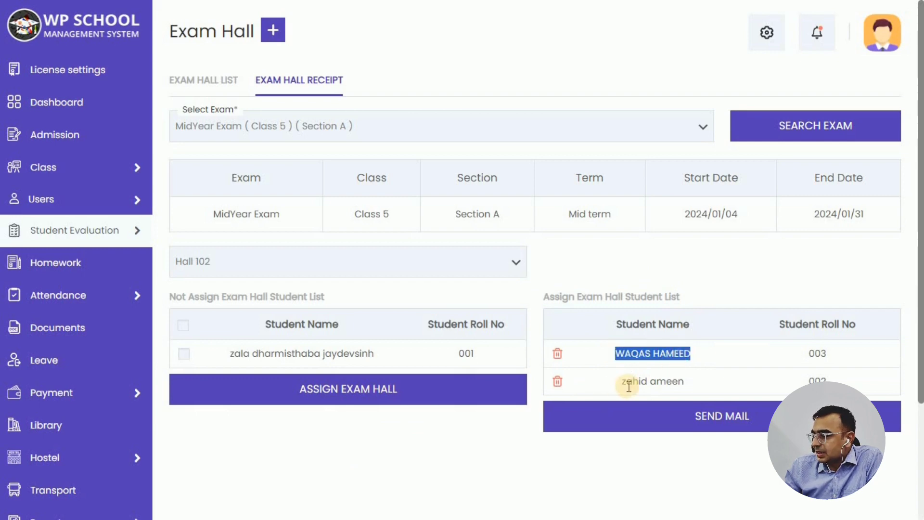
drag(620, 382, 698, 381)
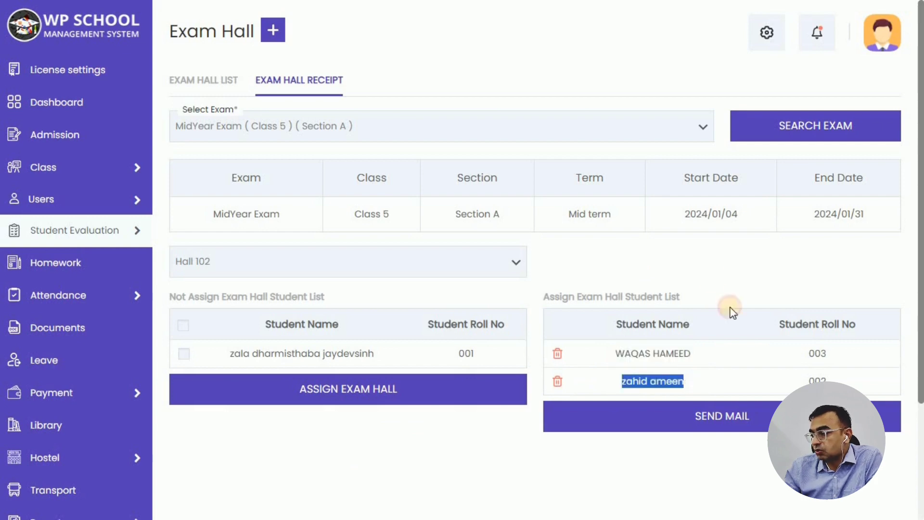
click(677, 261)
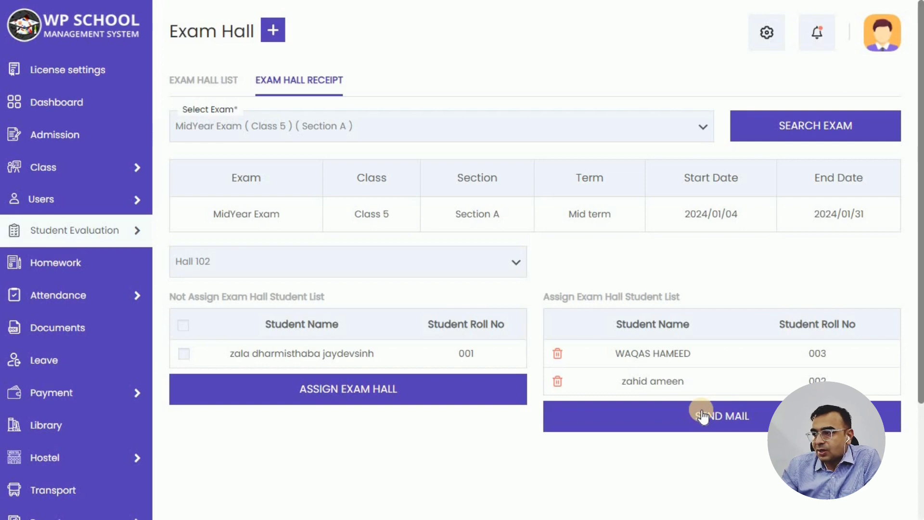
Load the marks table for Class 5, Section A, MidYear Exam, Information Technology.
mouse_move(99, 241)
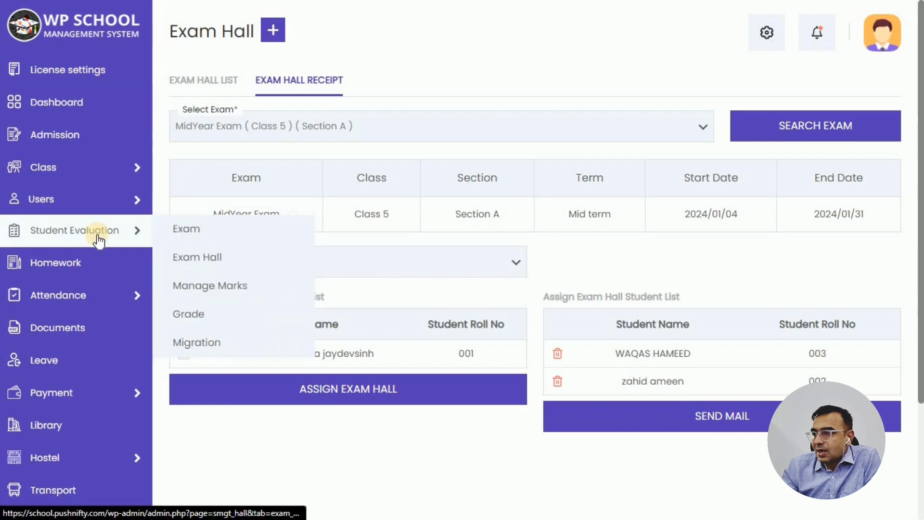
click(223, 292)
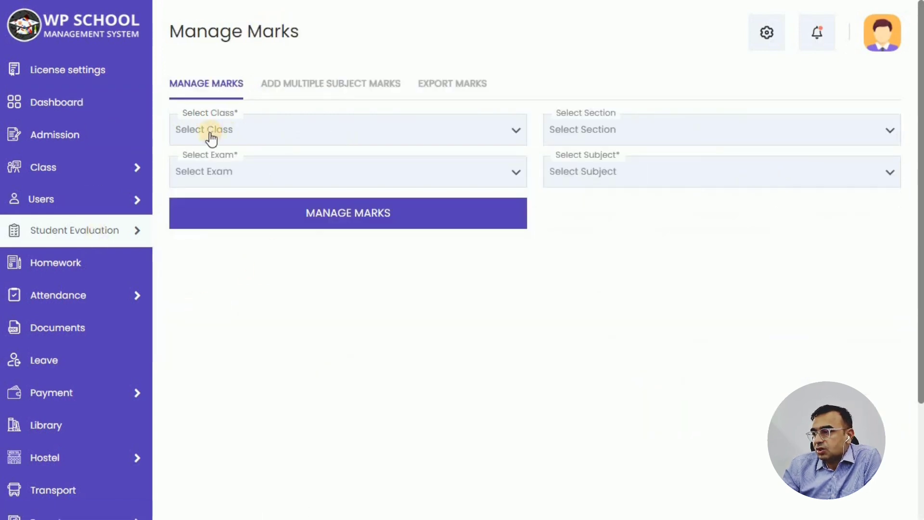
click(324, 133)
click(259, 229)
click(583, 129)
click(579, 168)
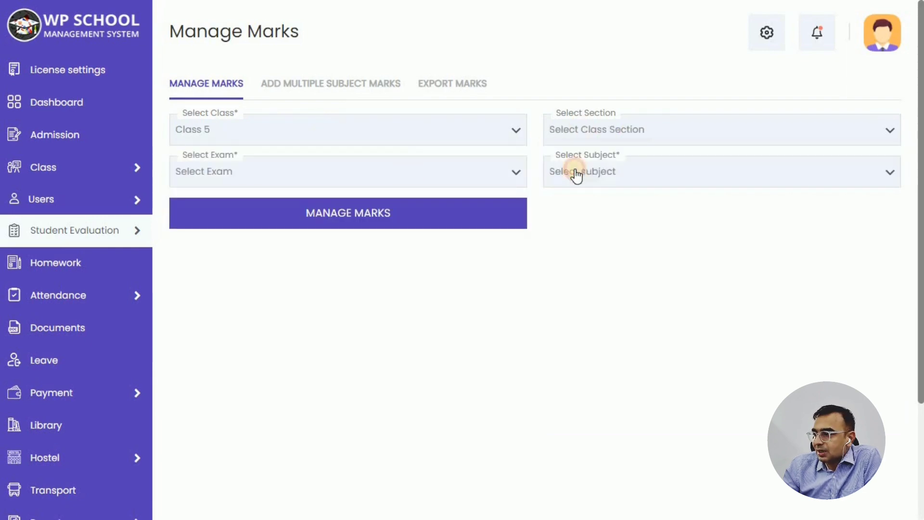
click(295, 174)
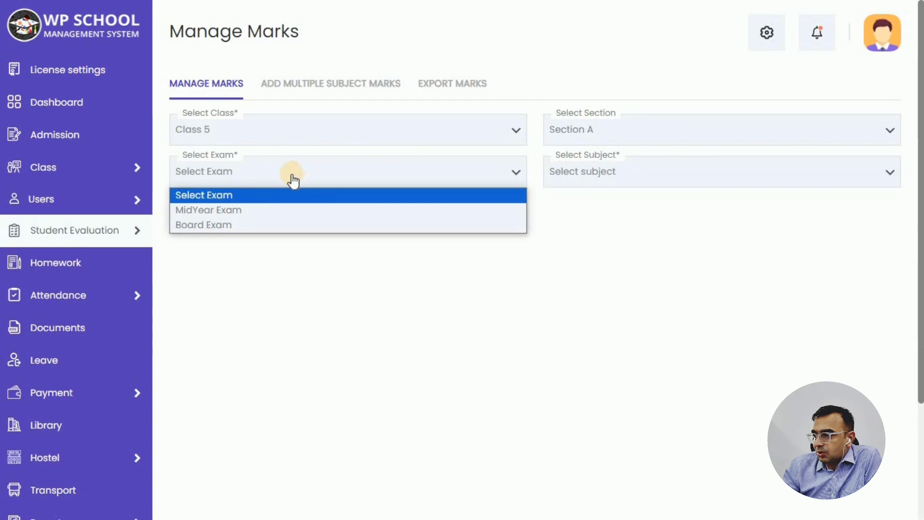
click(246, 212)
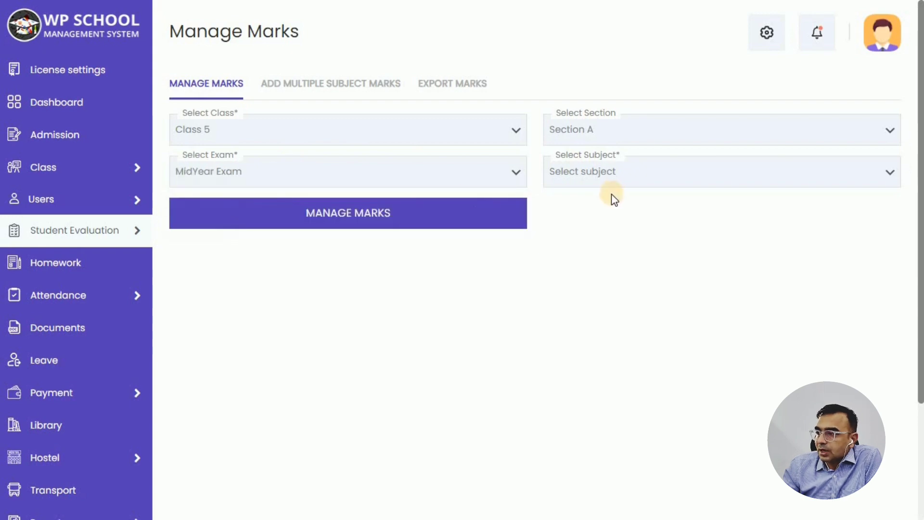
click(609, 172)
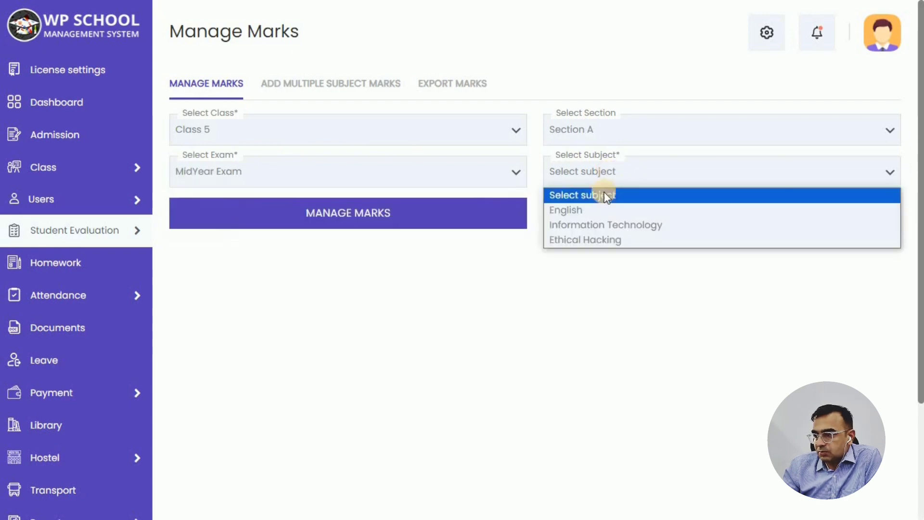
click(597, 225)
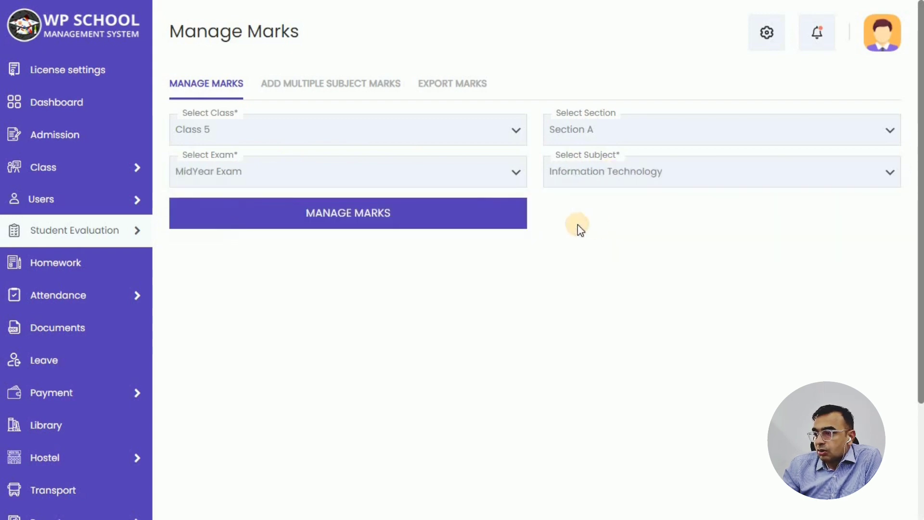
click(313, 212)
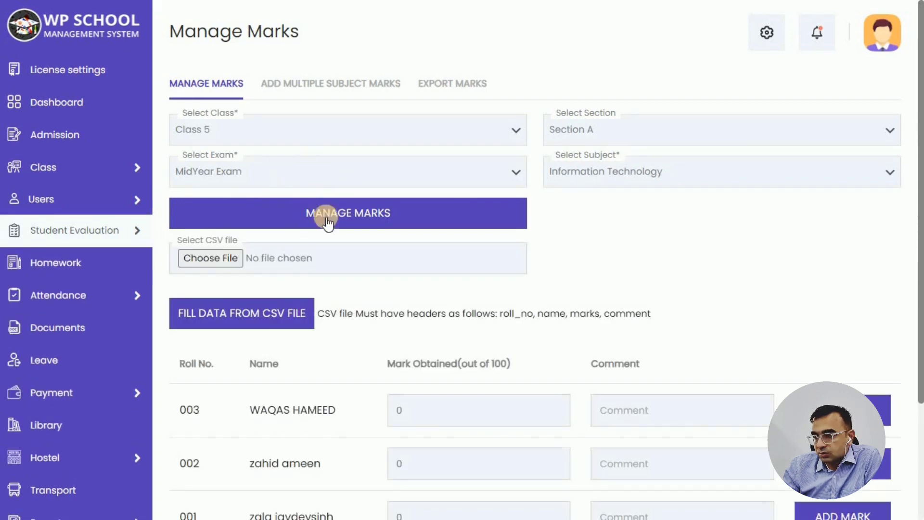
Enter marks 75, 85, 95 with comments Good, Average, Excellent, then update all marks.
scroll(258, 223, down, 3)
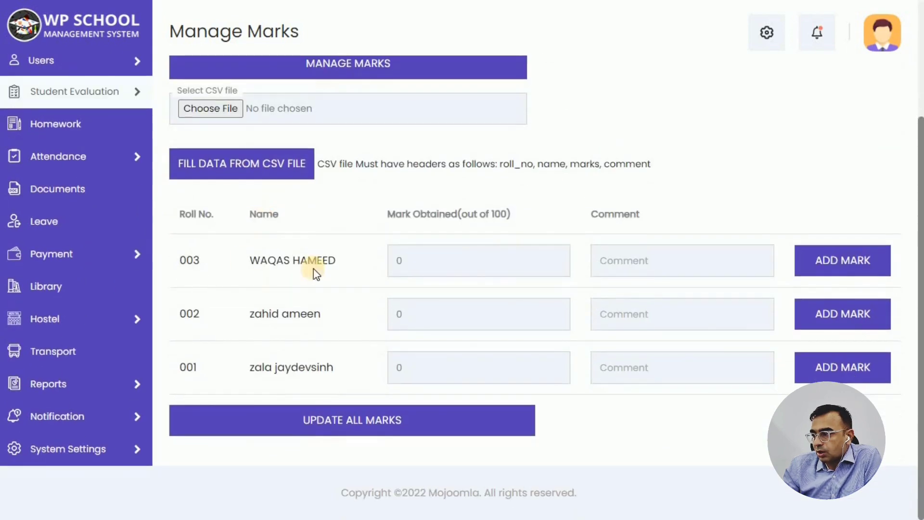
scroll(422, 272, up, 1)
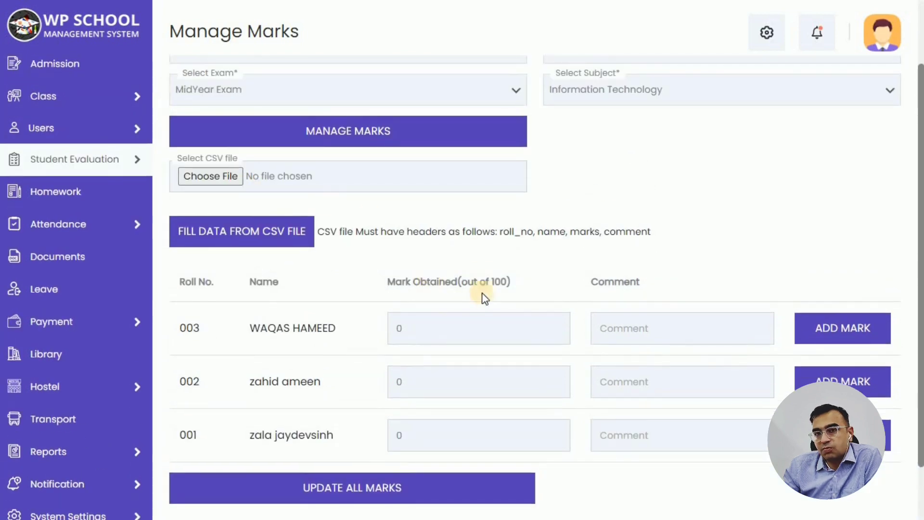
scroll(483, 297, down, 1)
drag(409, 263, 368, 254)
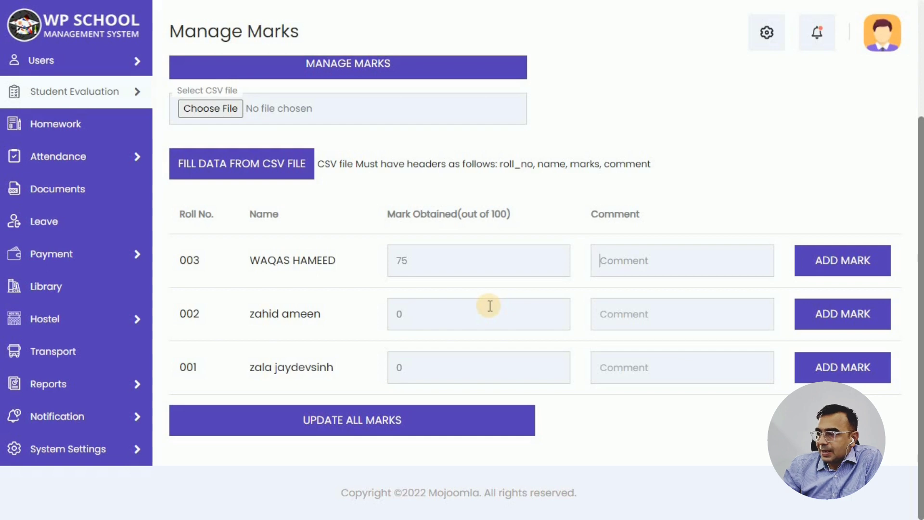
key(Tab)
text(G)
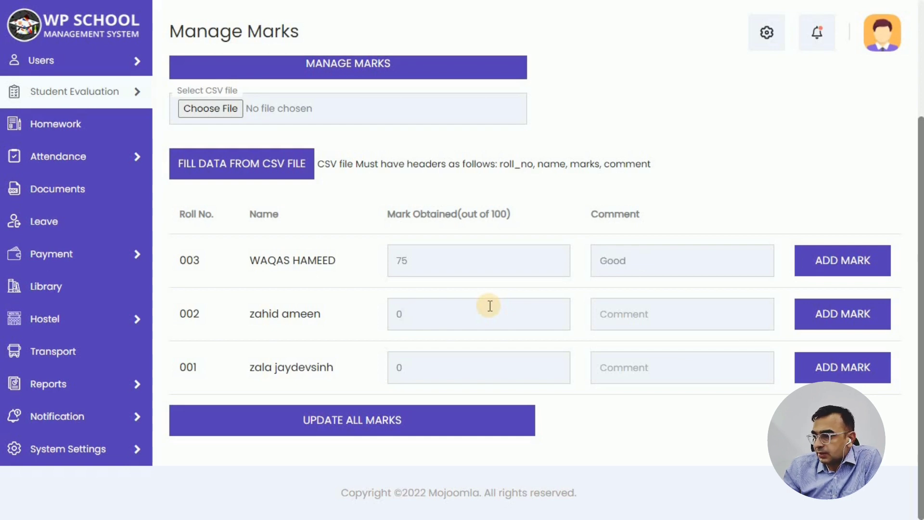
key(Tab)
text(A)
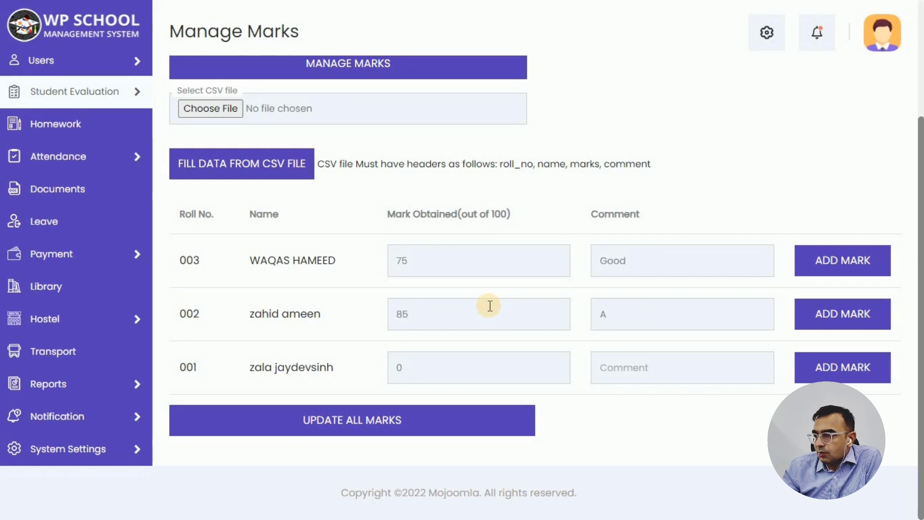
text(e)
right_click(619, 313)
key(Escape)
text(e)
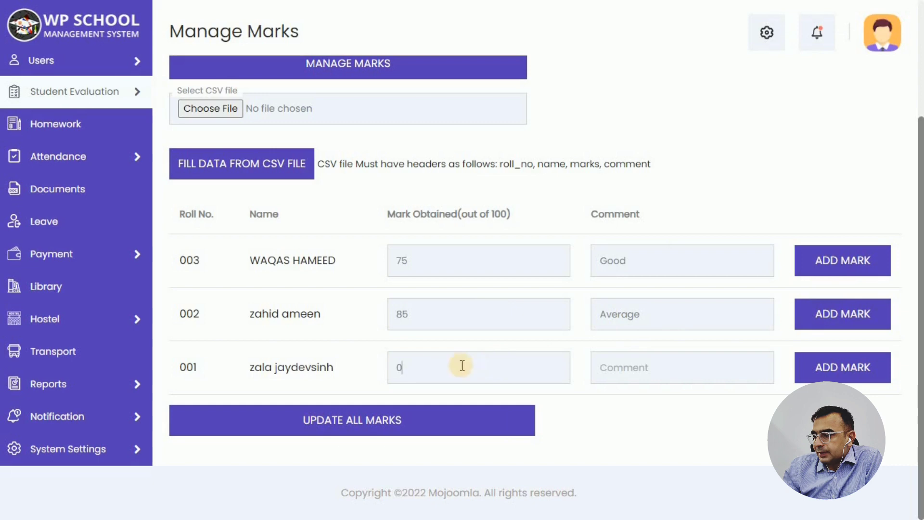
text(Excellent)
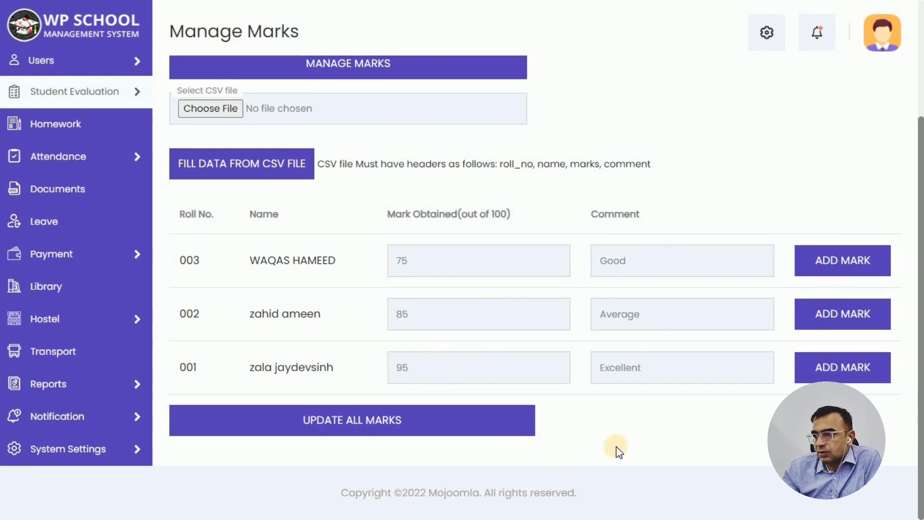
click(332, 423)
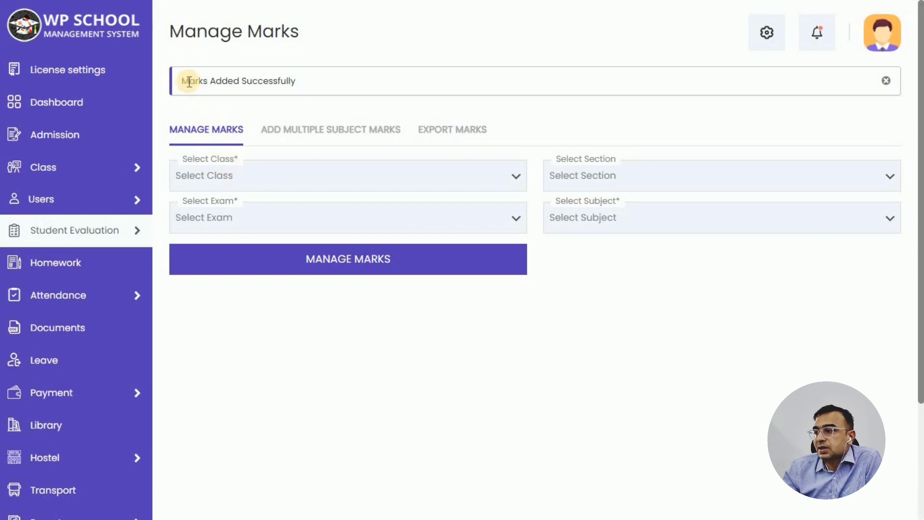
Dismiss the marks-saved notice, return to the dashboard and expand the setup wizard steps.
drag(184, 80, 319, 77)
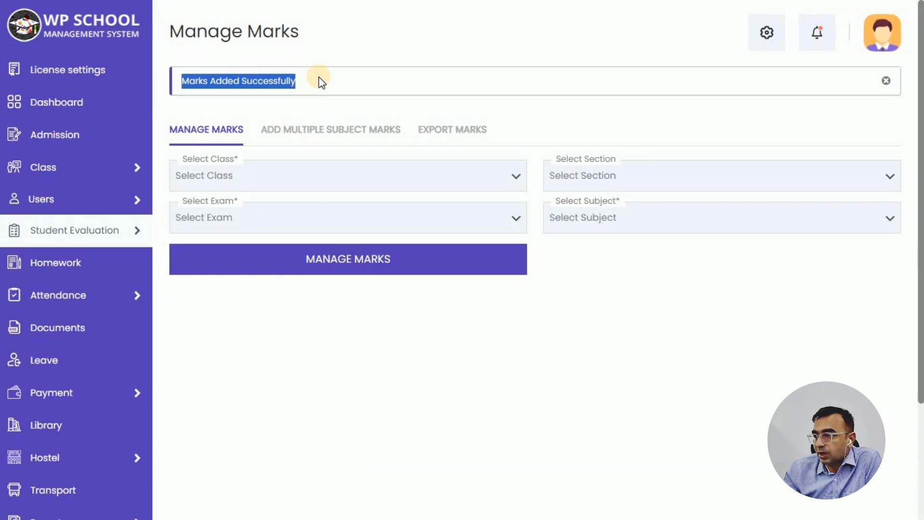
click(572, 118)
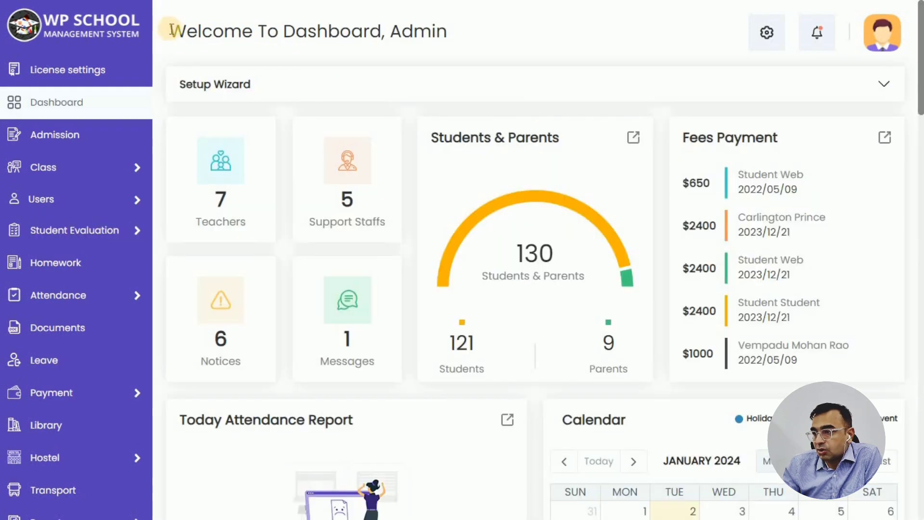
drag(171, 30, 474, 36)
click(886, 83)
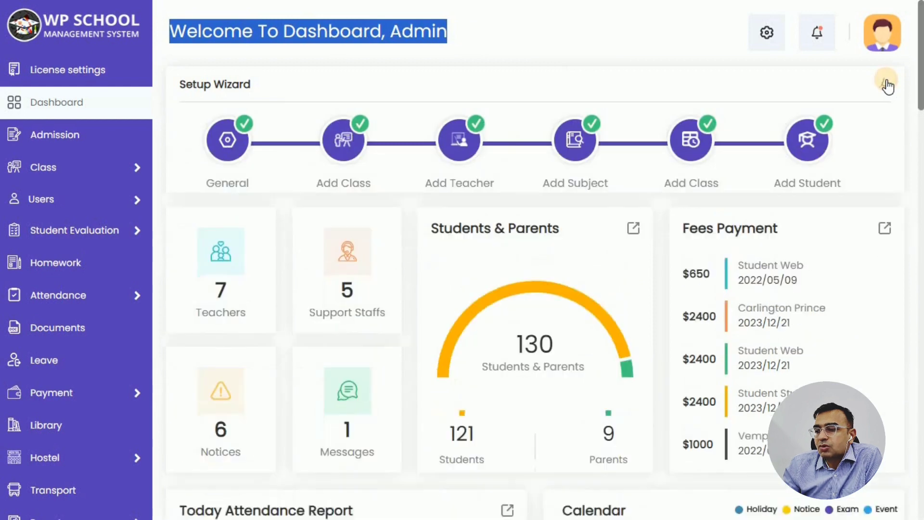
Collapse the setup wizard, open the Grade list and start a new grade.
click(567, 45)
mouse_move(30, 236)
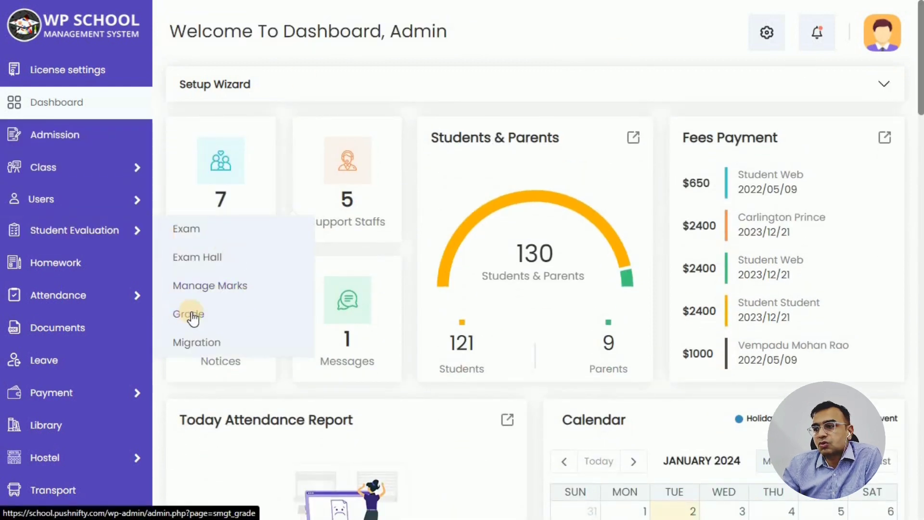
click(193, 317)
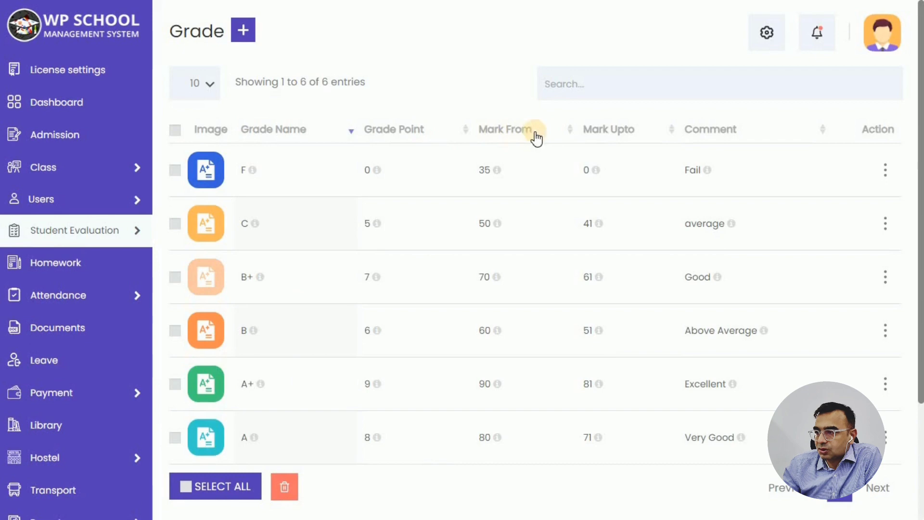
click(243, 31)
Add grade AA worth 10 points for marks 91 to 100, comment Outstanding.
click(257, 75)
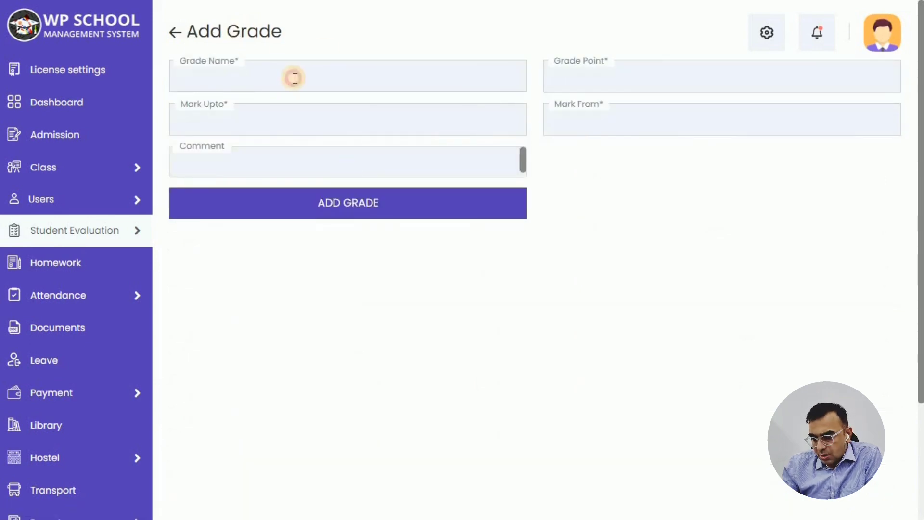
click(264, 108)
click(585, 80)
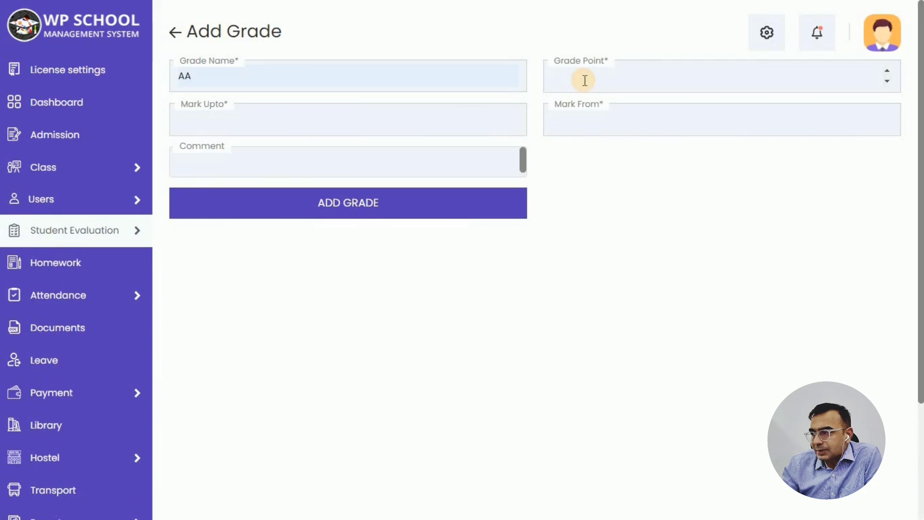
key(Tab)
text(91)
key(Tab)
text(100)
key(Tab)
text(Outstanding)
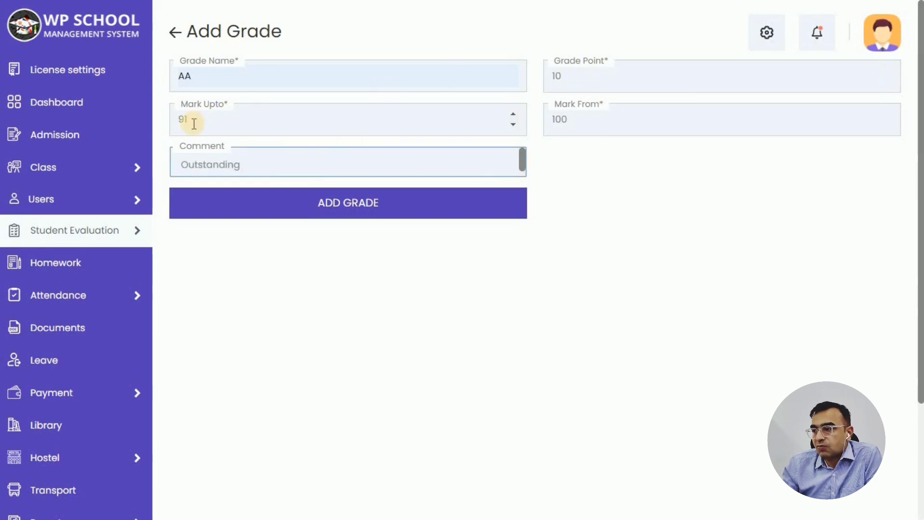
click(331, 203)
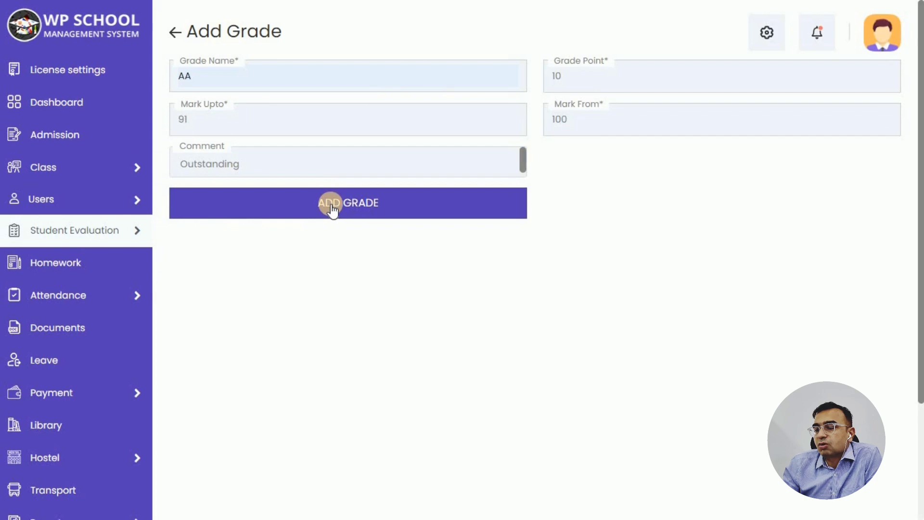
Check the new AA row in the grade list, then go to Student Migration.
drag(182, 73, 402, 108)
click(401, 108)
scroll(402, 108, down, 2)
drag(243, 358, 883, 370)
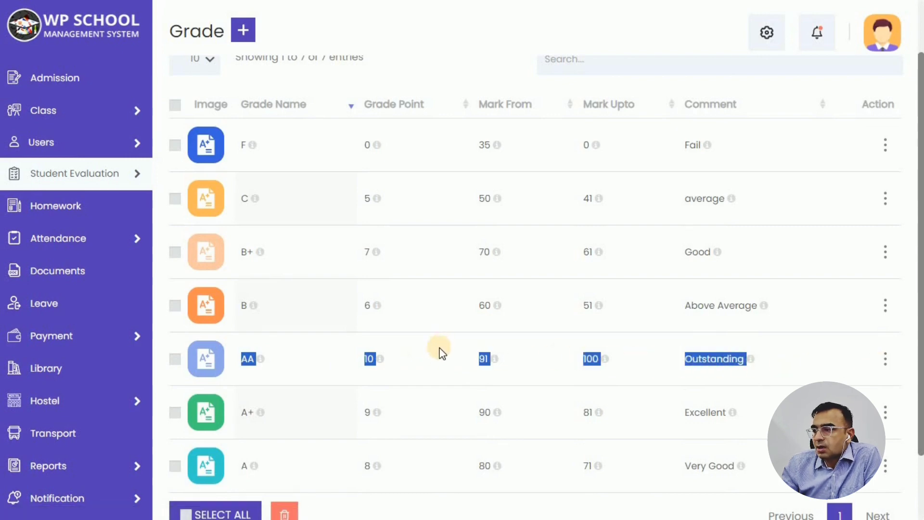
click(434, 356)
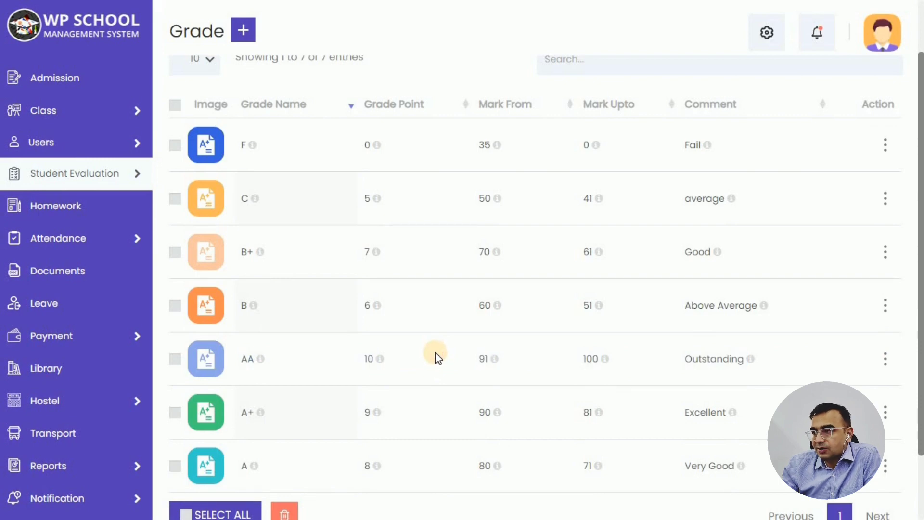
scroll(449, 344, up, 2)
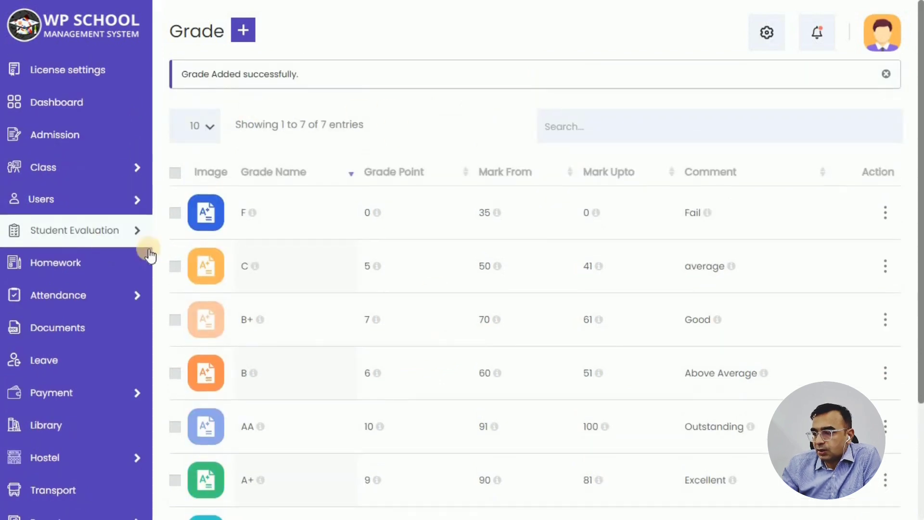
mouse_move(97, 236)
click(201, 347)
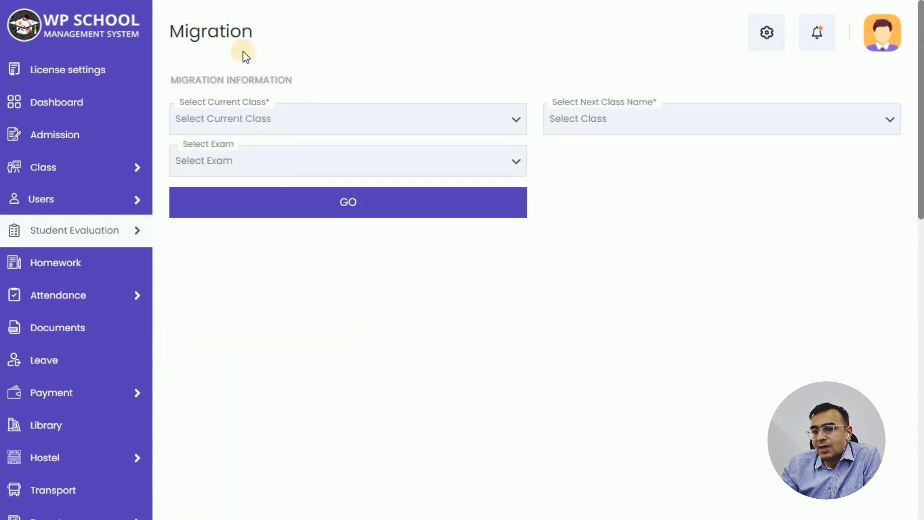
Set up the migration from Class 5 to Class 6, based on MidYear Exam with 35 passing marks.
drag(169, 34, 269, 33)
drag(175, 102, 359, 116)
click(443, 127)
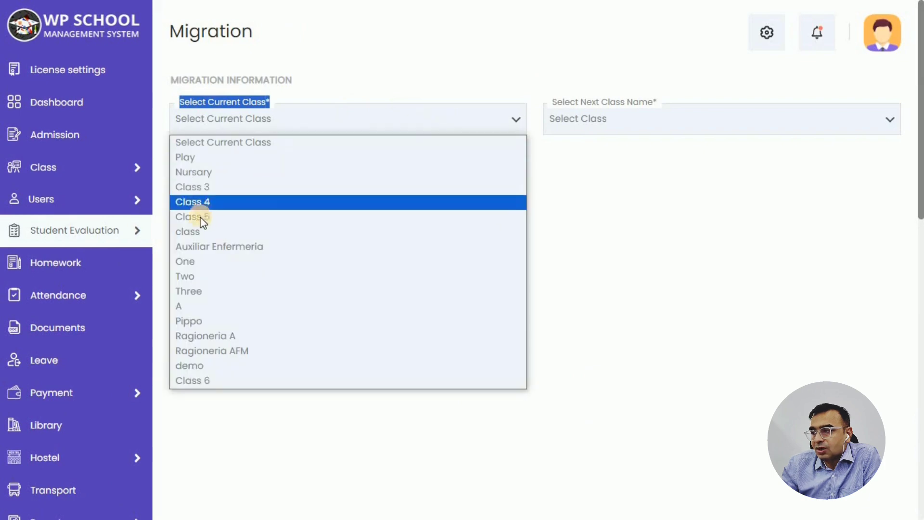
click(181, 216)
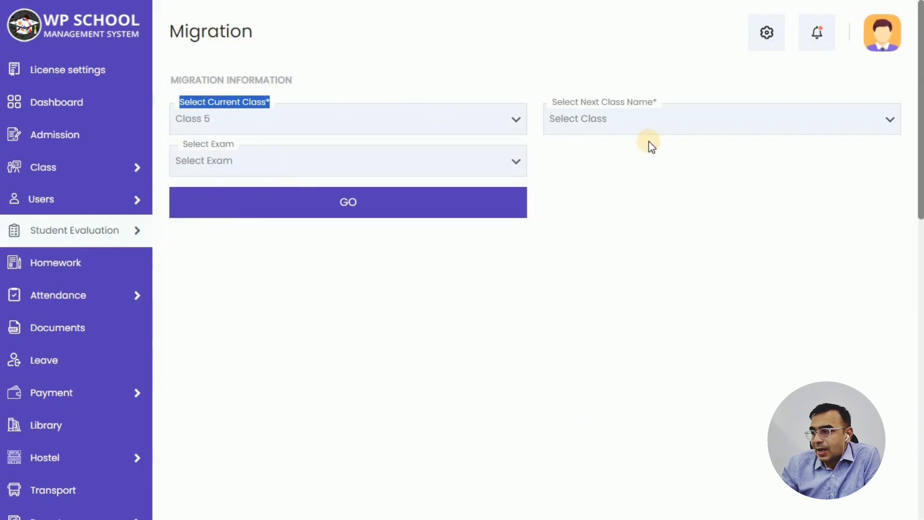
click(587, 129)
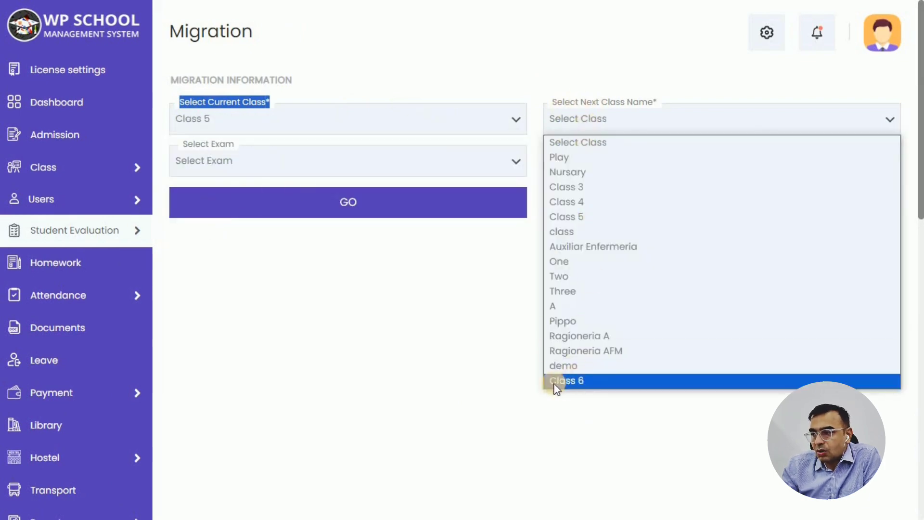
click(580, 381)
click(246, 160)
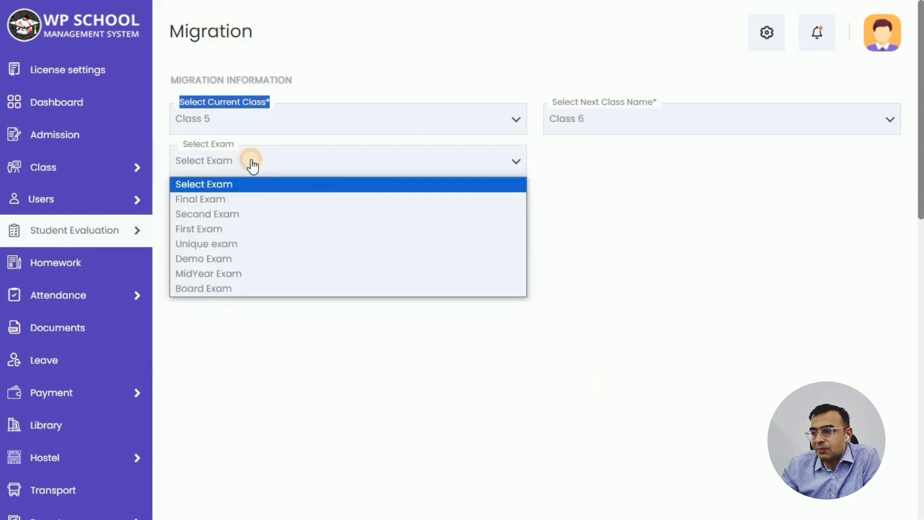
click(227, 274)
click(604, 166)
text(35)
Run the migration, dismiss the completion message and go to the class list.
click(359, 209)
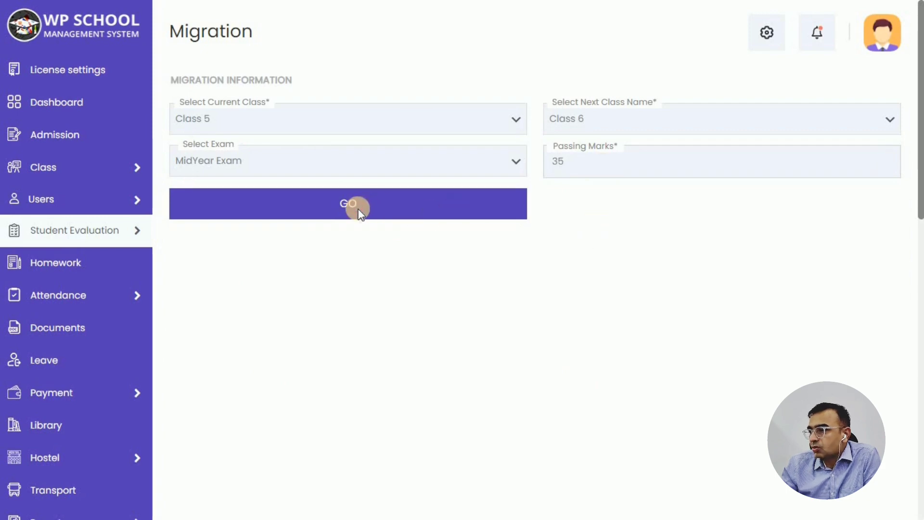
drag(183, 76, 376, 78)
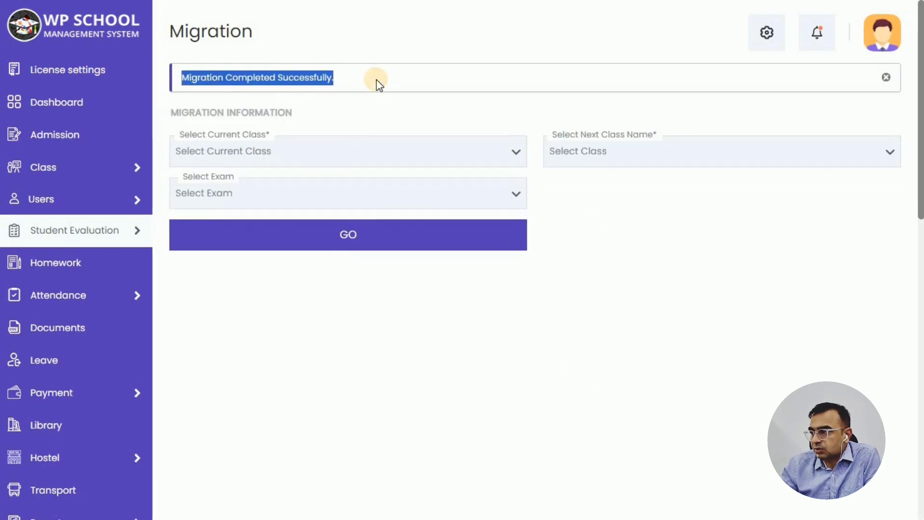
click(887, 79)
click(44, 168)
mouse_move(79, 201)
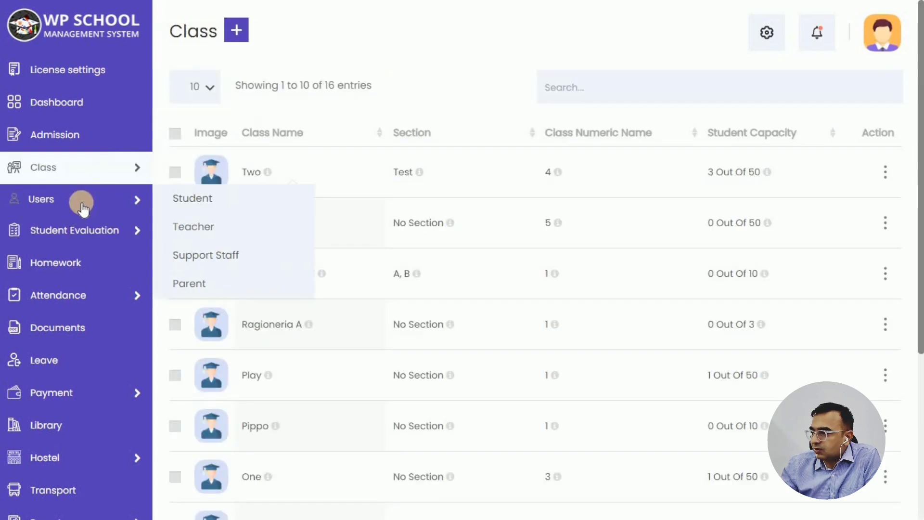
Open the Student list and confirm rolls 001–003 show Class 6=>Section A in Class & Section.
click(207, 201)
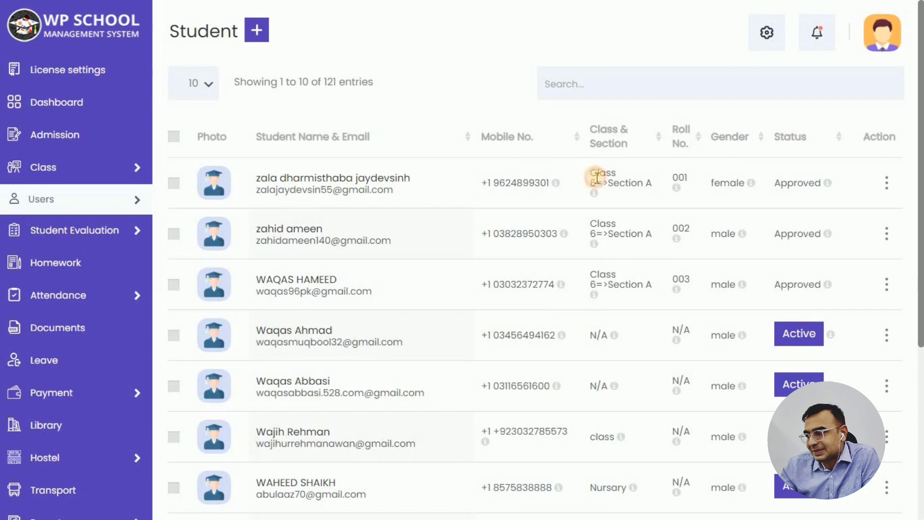
drag(591, 173, 603, 184)
drag(593, 223, 681, 231)
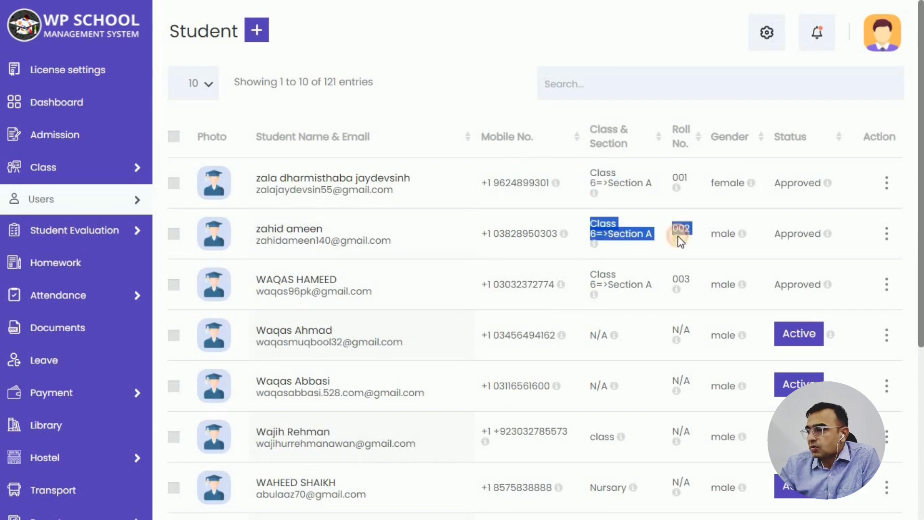
drag(592, 274, 658, 293)
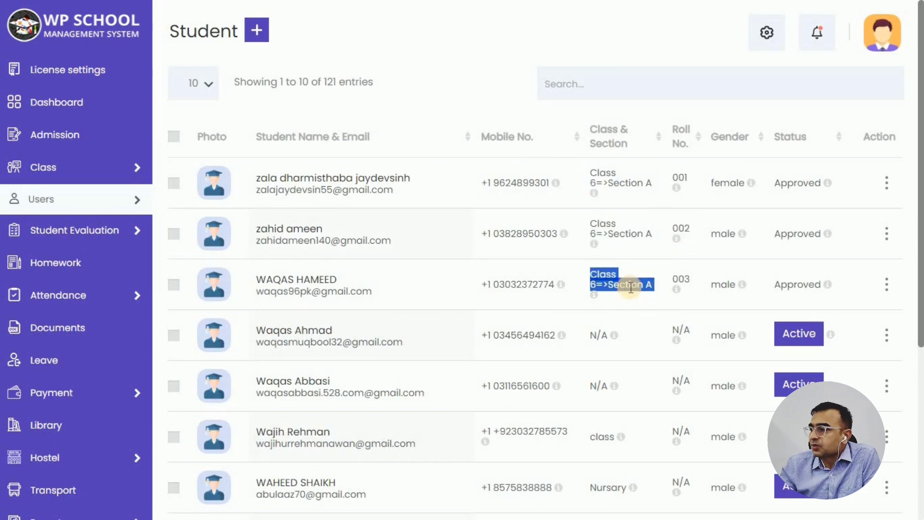
click(435, 57)
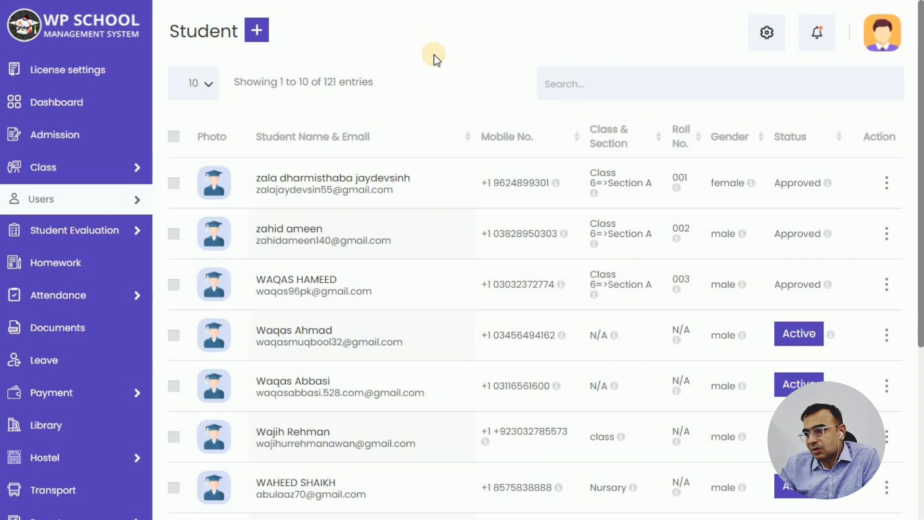